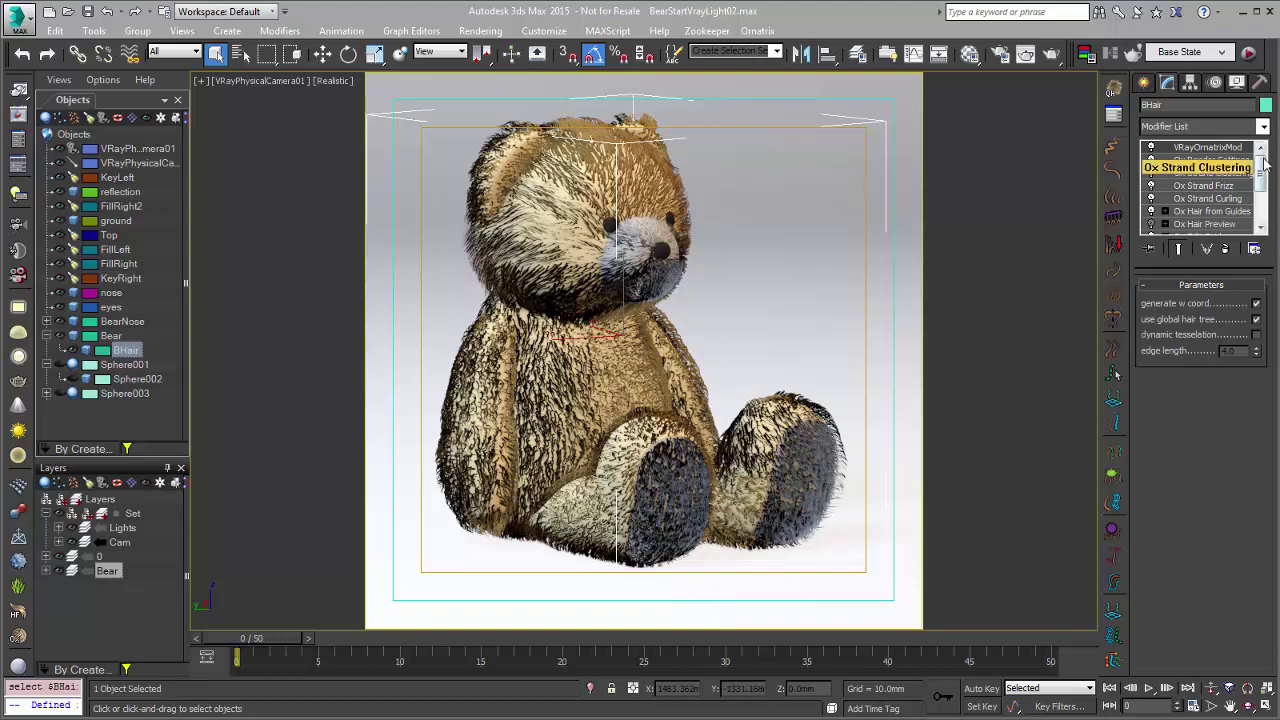
# - Render the furred teddy bear from the camera view with Render Production
pyautogui.moveTo(1262, 158); pyautogui.dragTo(1266, 195)
pyautogui.scroll(1, 1266, 195)
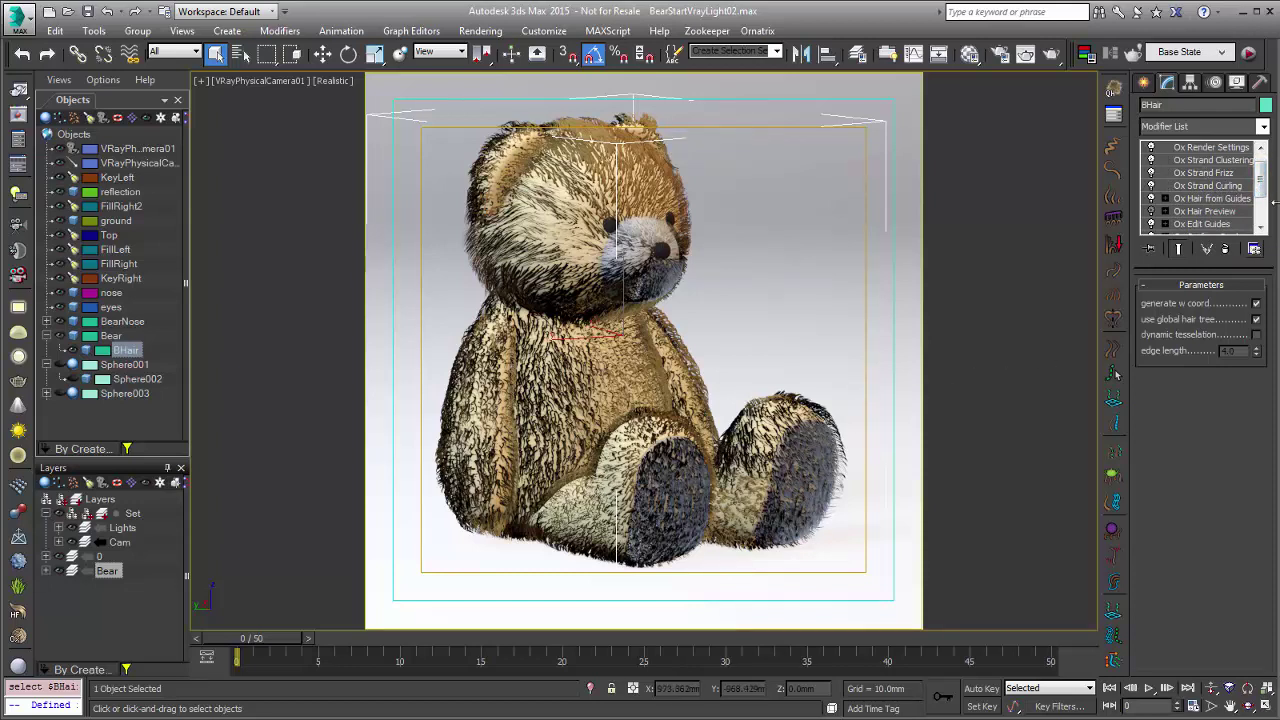
pyautogui.scroll(1, 1262, 183)
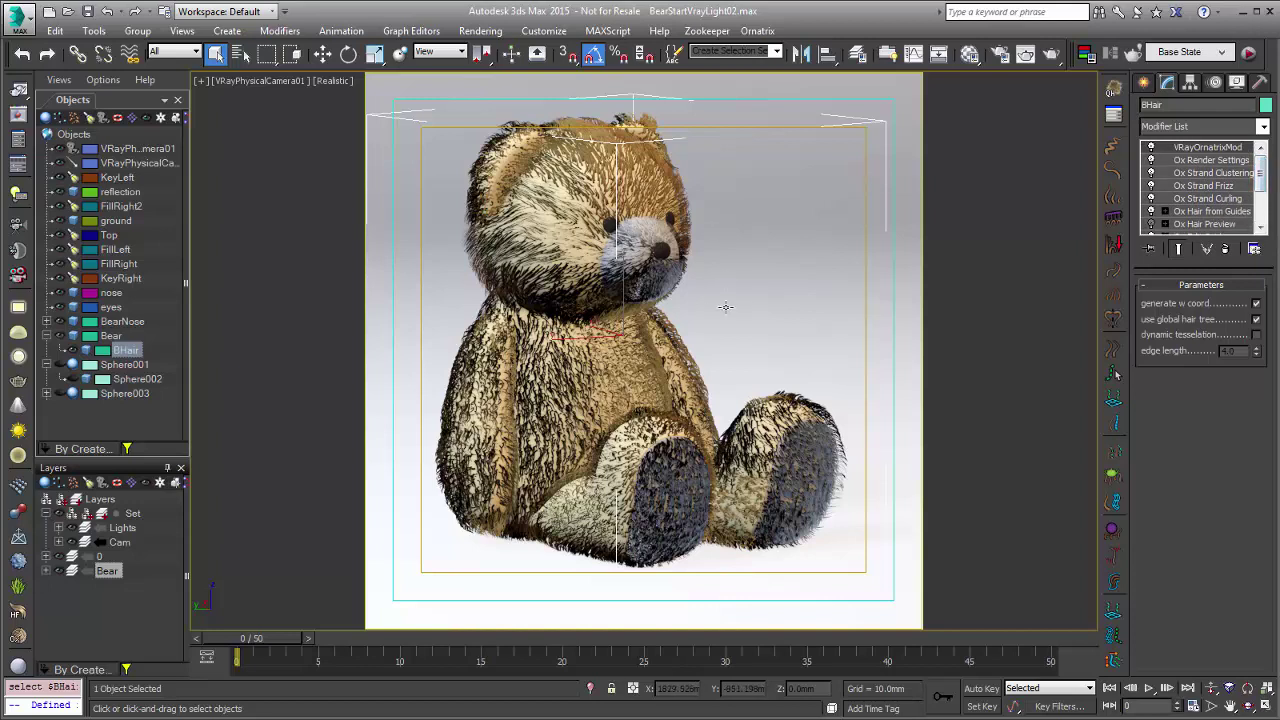
pyautogui.click(1050, 54)
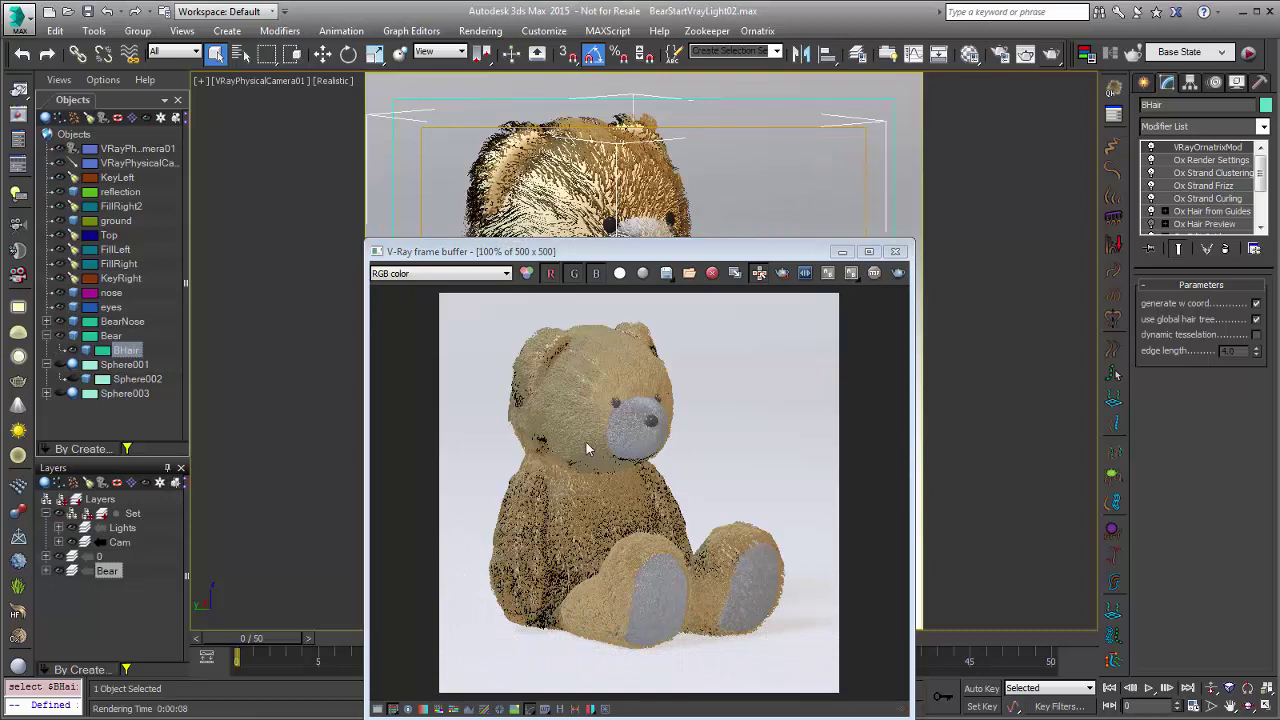
# - Zoom and pan the V-Ray frame buffer to inspect the fur, then move the window higher
pyautogui.scroll(2, 704, 597)
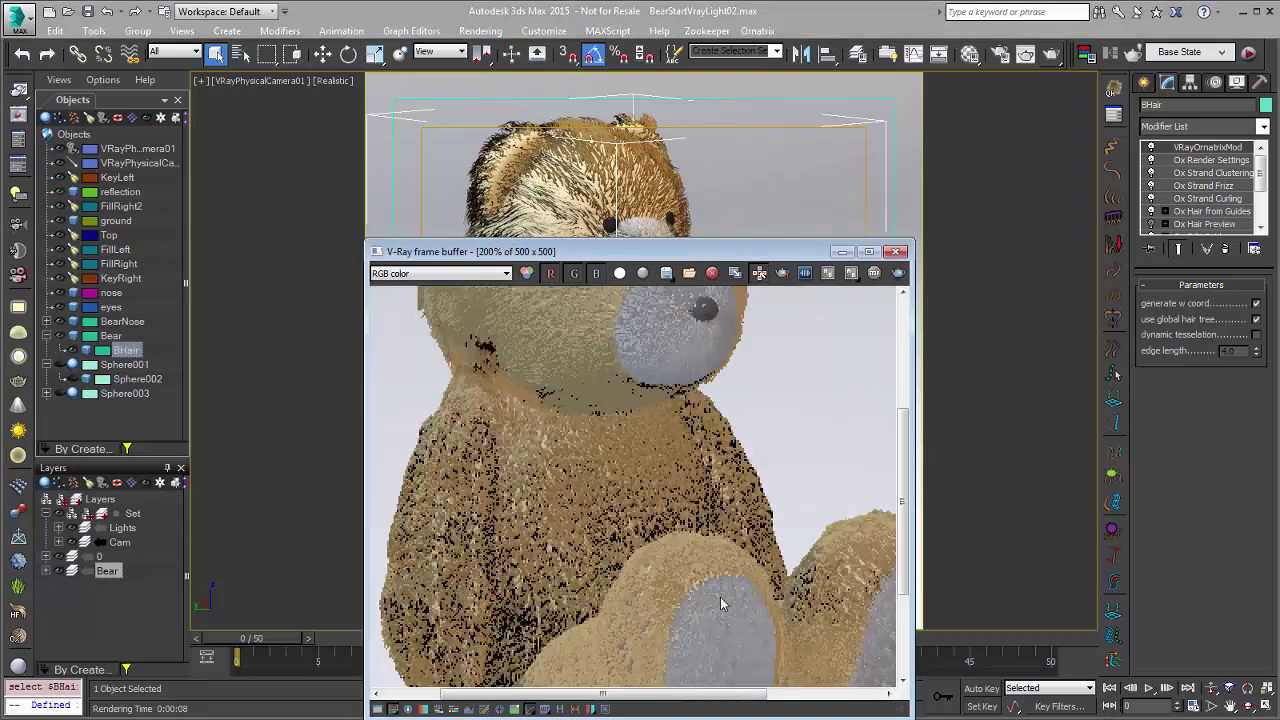
pyautogui.scroll(-2, 755, 608)
pyautogui.scroll(1, 605, 493)
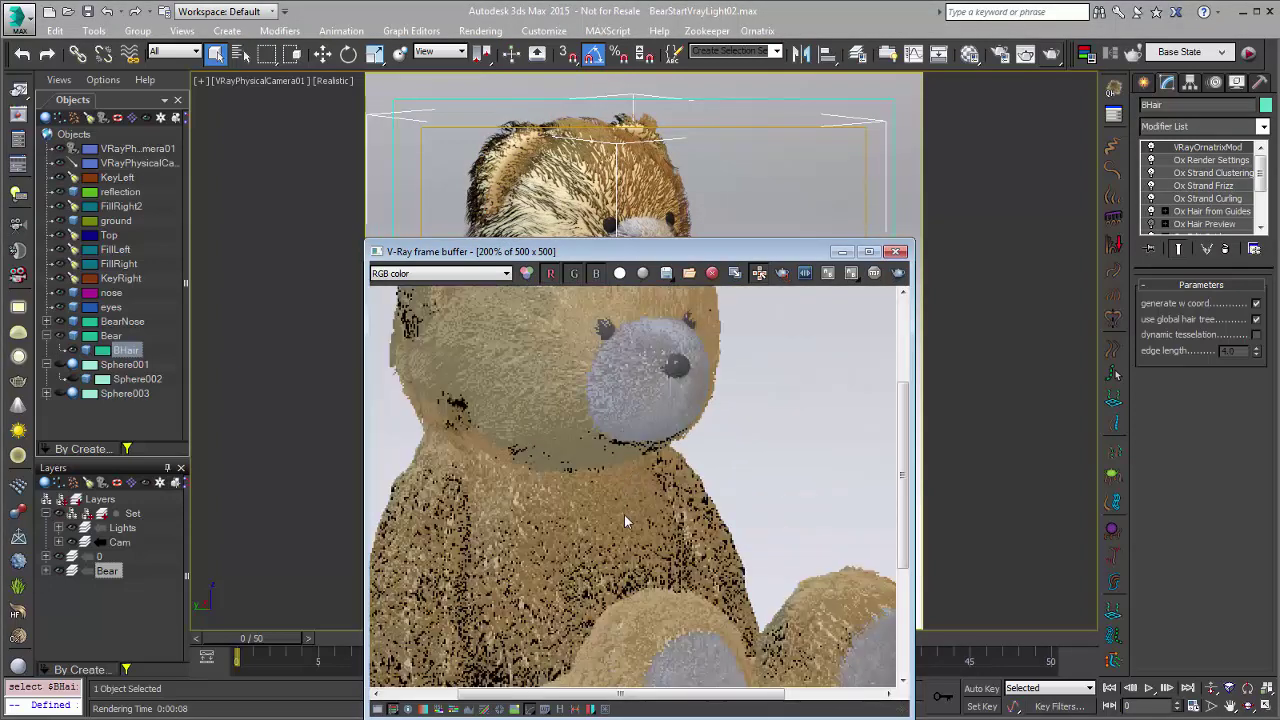
pyautogui.moveTo(625, 522); pyautogui.dragTo(675, 481, button='middle')
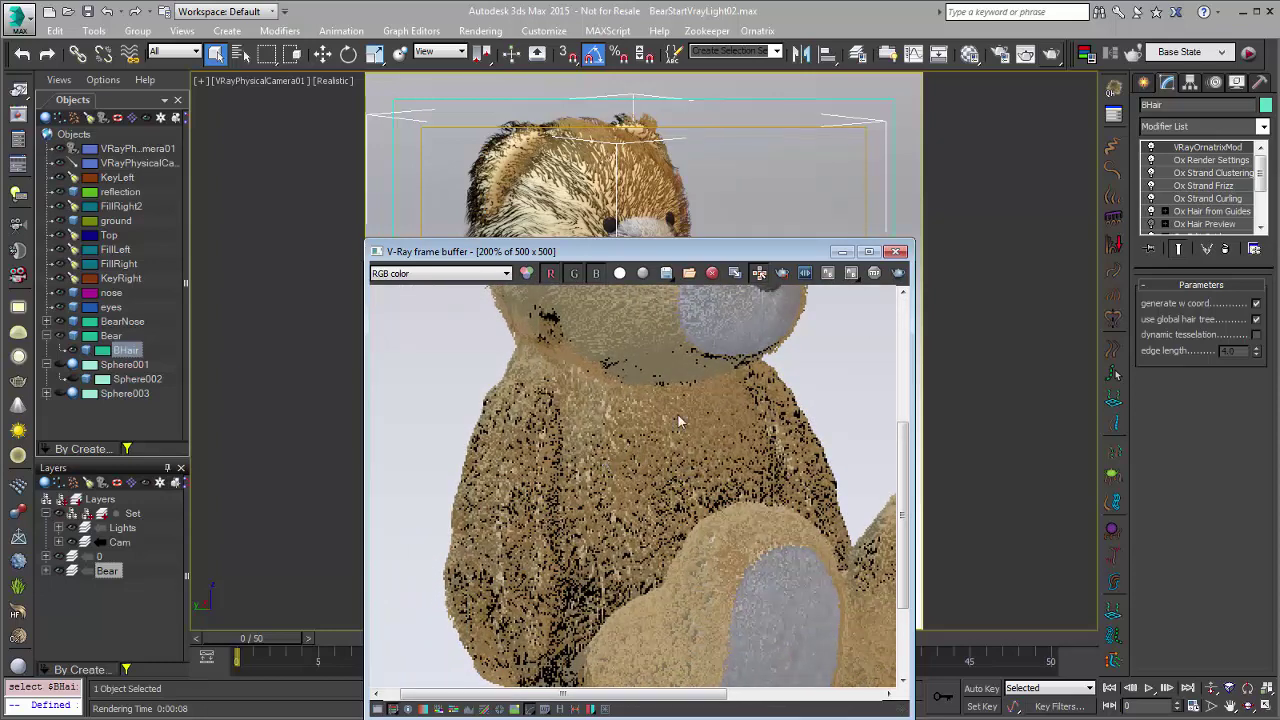
pyautogui.scroll(-1, 604, 414)
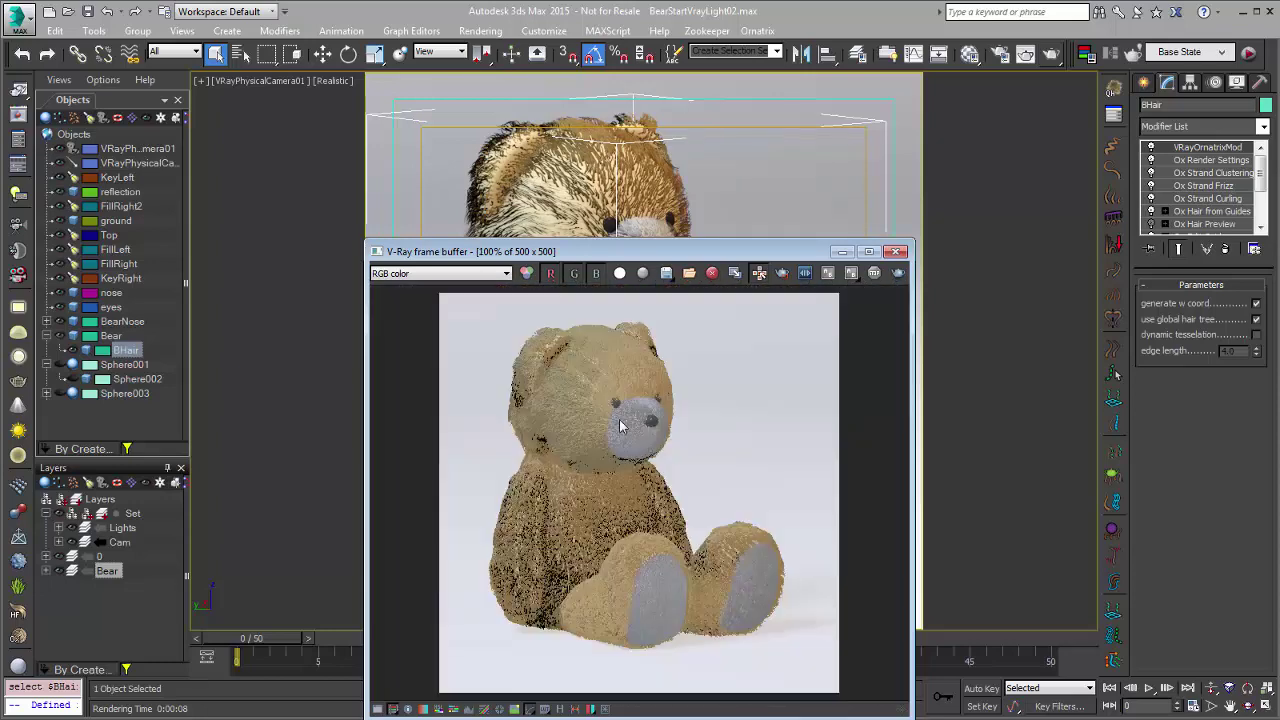
pyautogui.moveTo(600, 251); pyautogui.dragTo(612, 121)
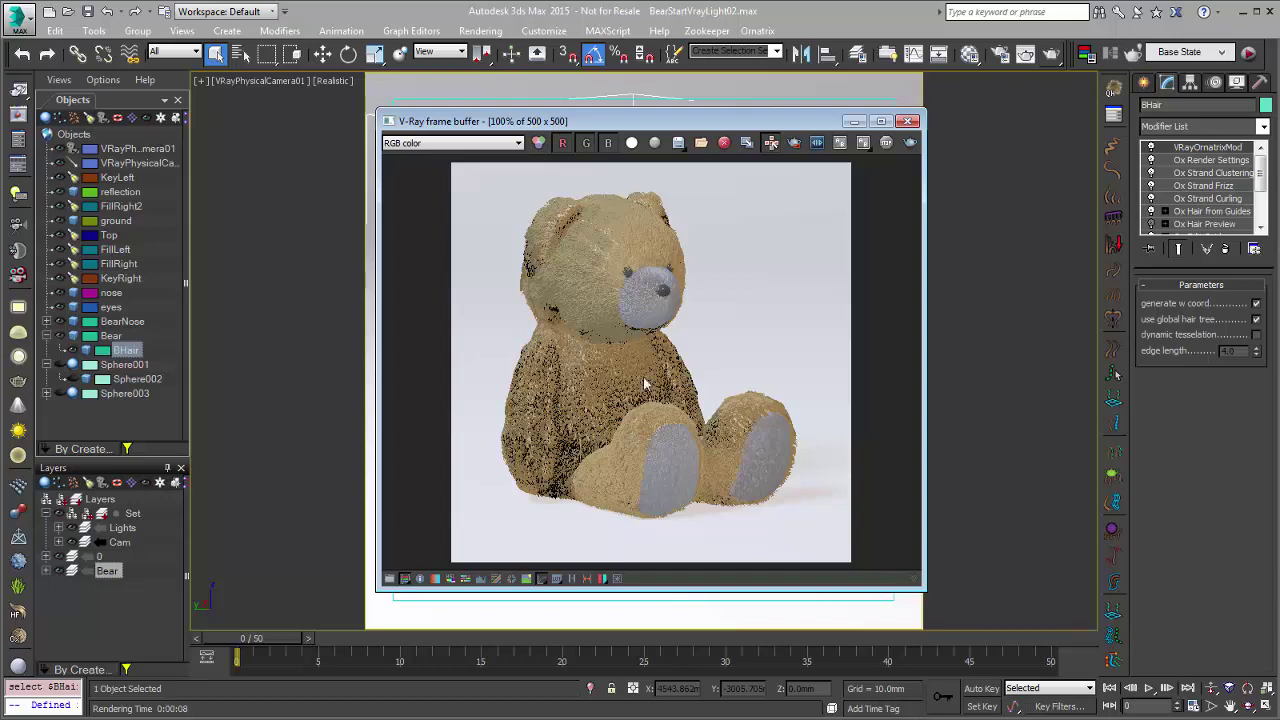
# - Put away the render window, open the V-Ray Light Lister and select the Top light
pyautogui.click(312, 285)
pyautogui.hotkey('alt', 'w')
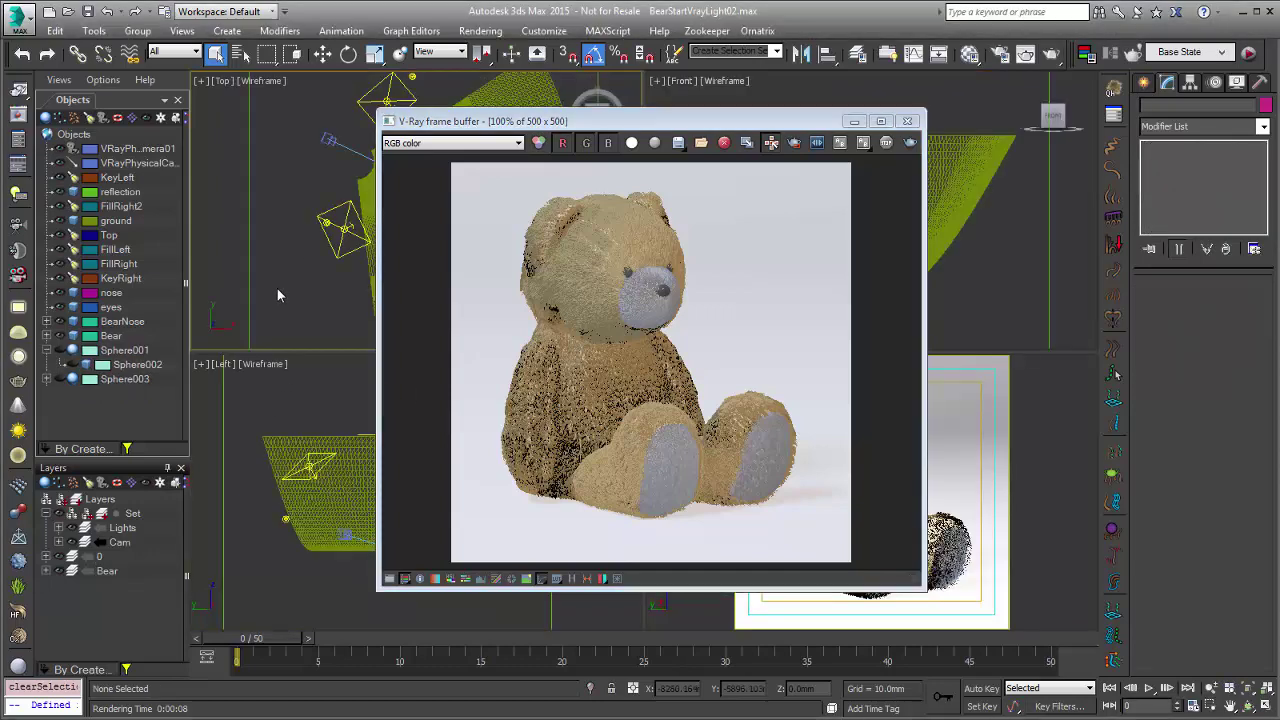
pyautogui.hotkey('alt', 'w')
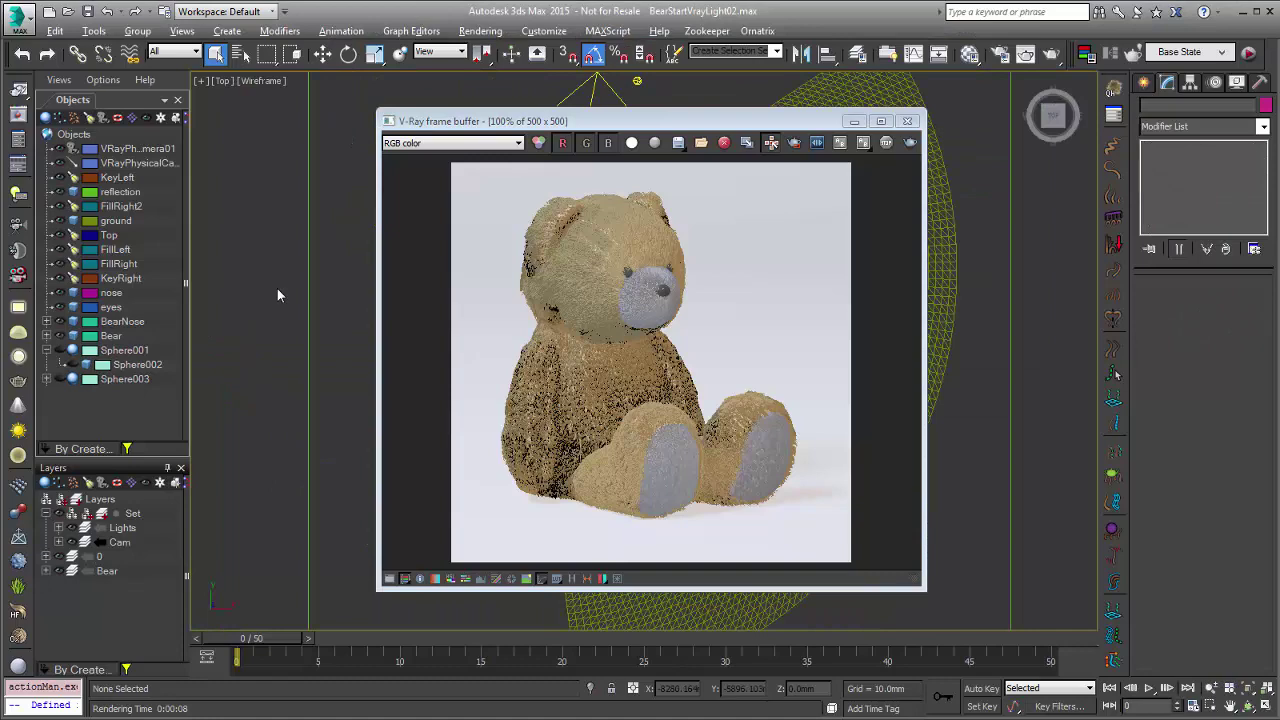
pyautogui.click(853, 122)
pyautogui.click(19, 195)
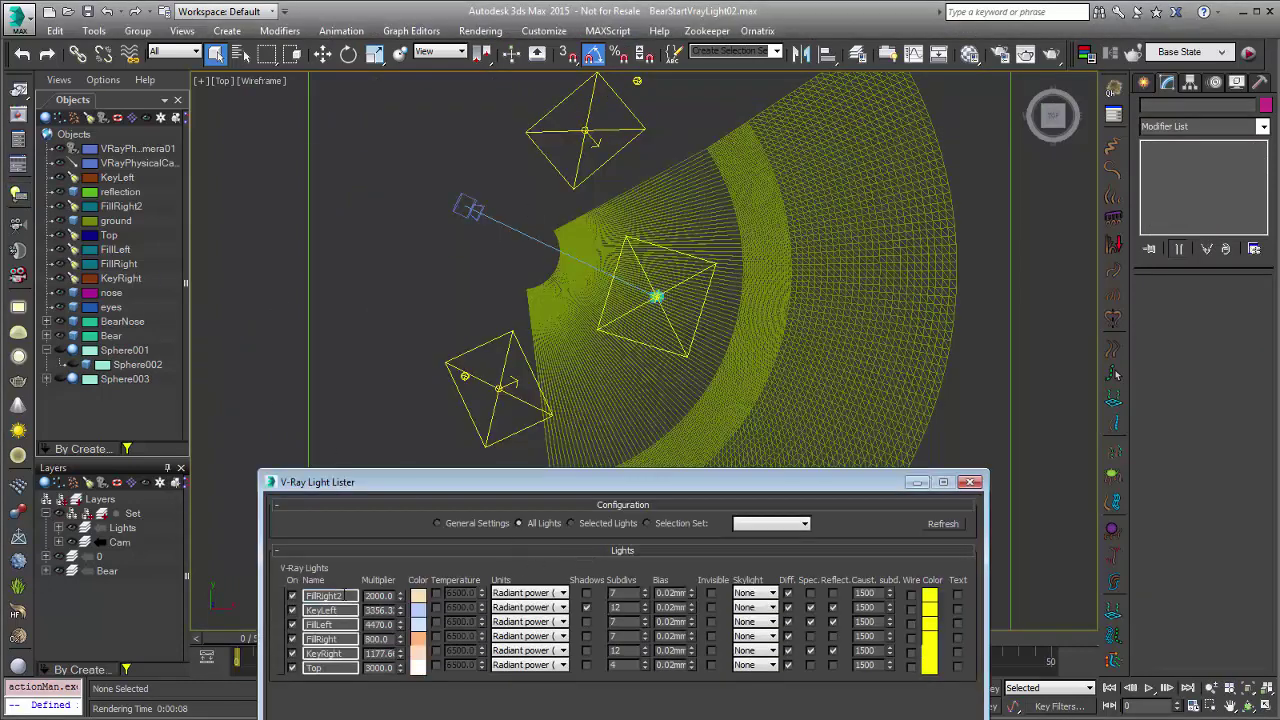
pyautogui.click(280, 602)
pyautogui.click(283, 655)
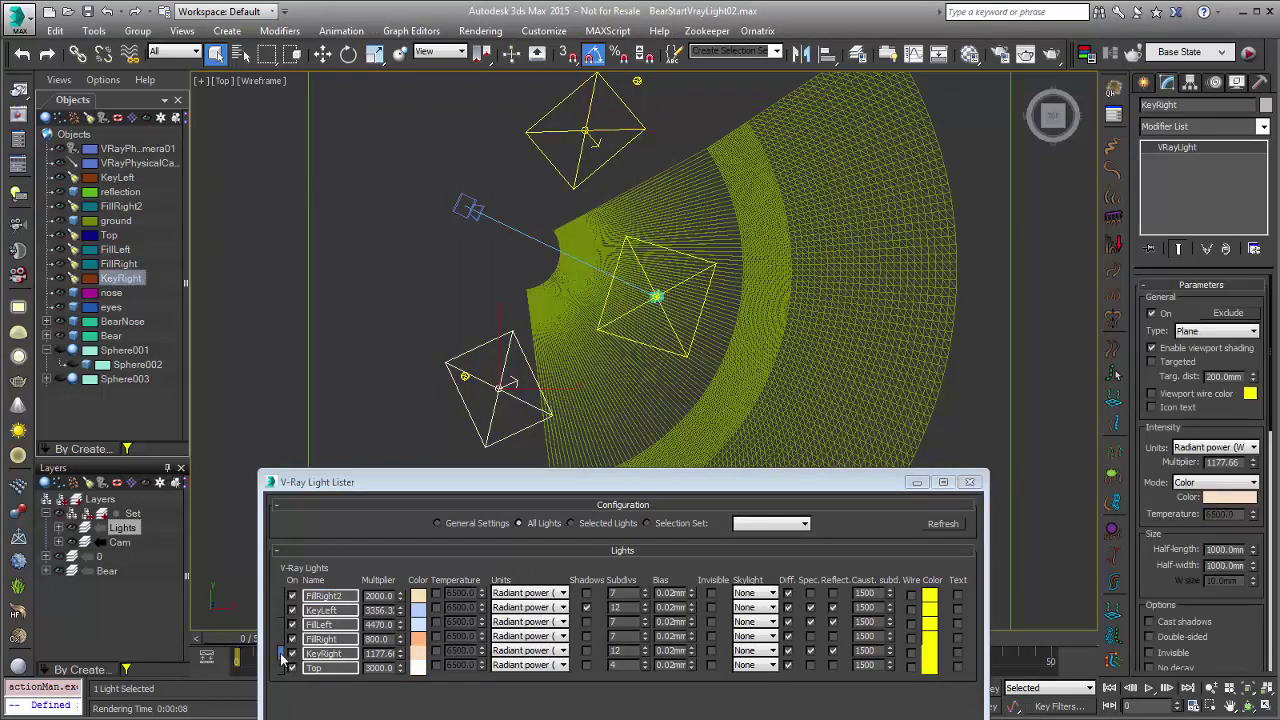
pyautogui.click(282, 668)
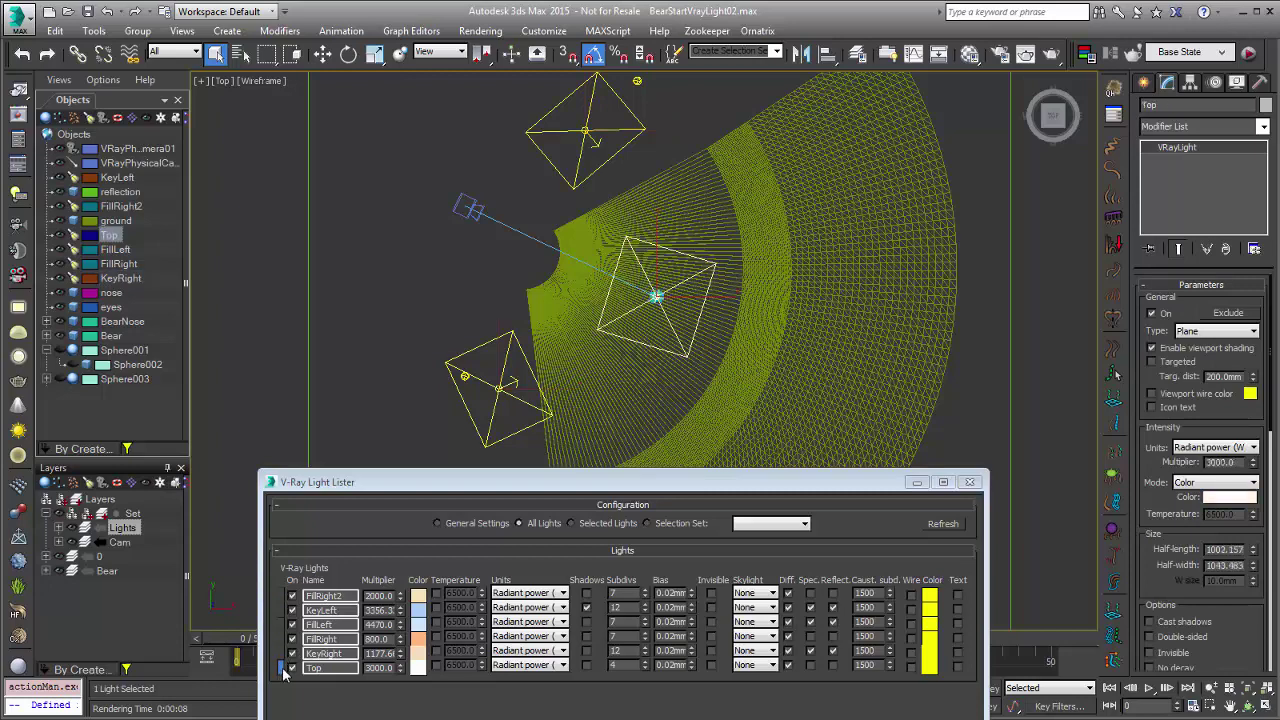
# - Enter 1 in the lights' Subdivs fields and enable shadows for the Top light
pyautogui.doubleClick(624, 594)
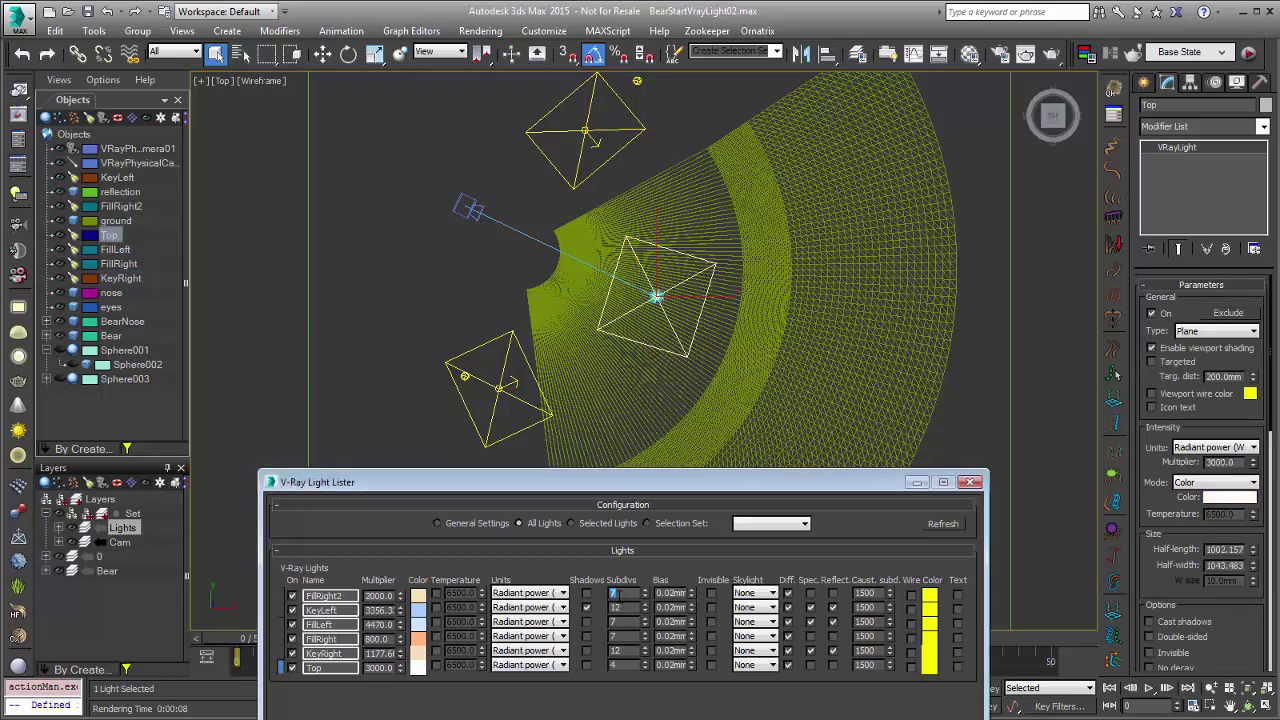
pyautogui.doubleClick(614, 607)
pyautogui.doubleClick(624, 621)
pyautogui.write('1')
pyautogui.click(587, 651)
pyautogui.hotkey('alt', 'w')
pyautogui.hotkey('alt', 'w')
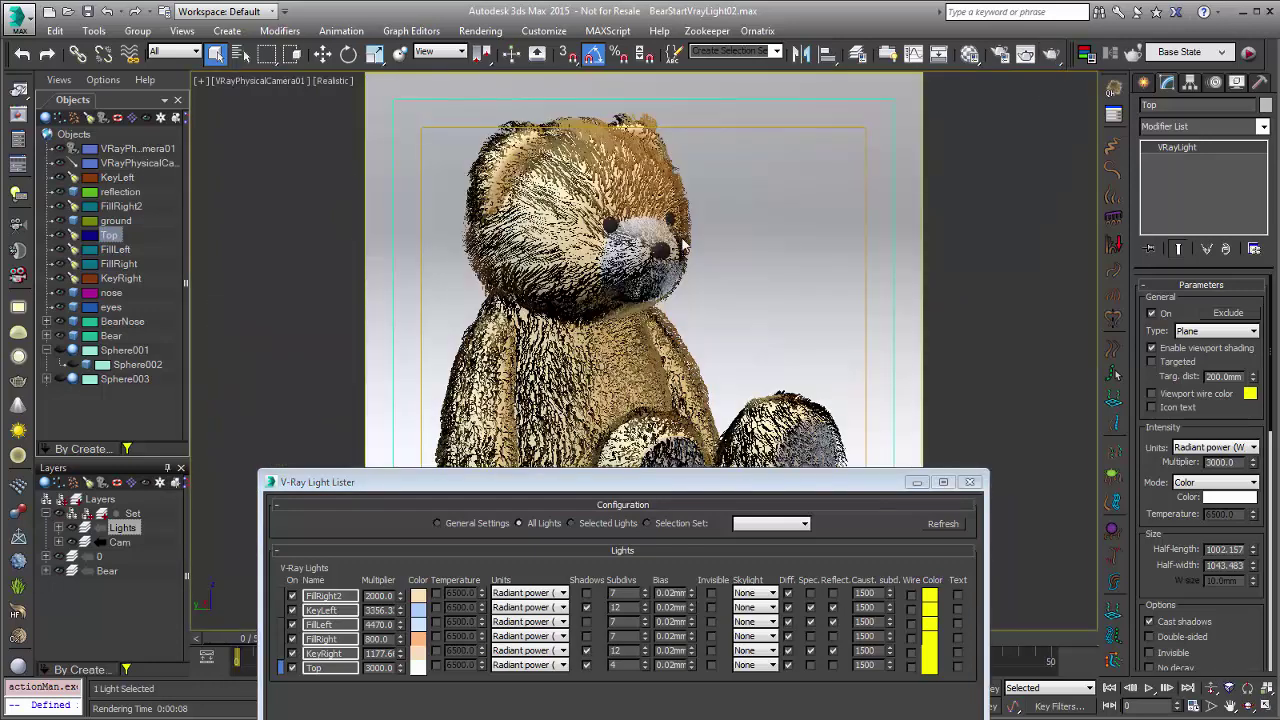
# - Re-render with Shift+Q and zoom the frame buffer to 200% on the bear's head
pyautogui.hotkey('shift', 'q')
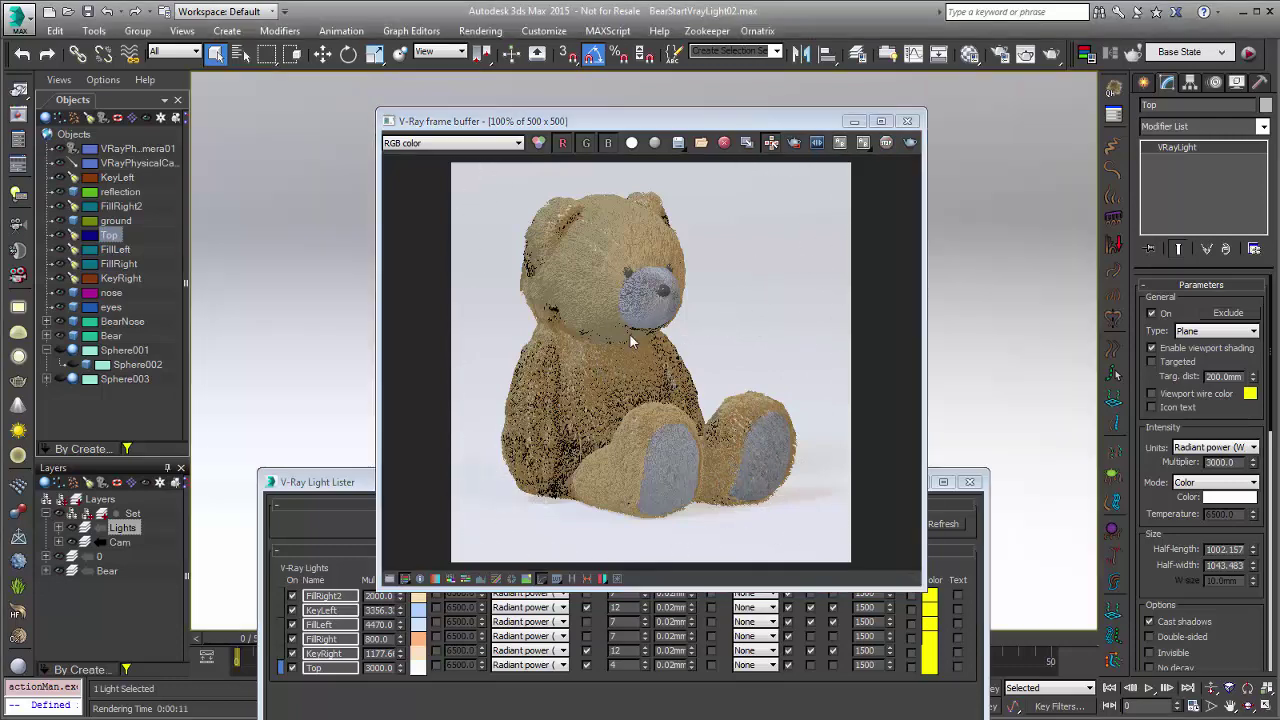
pyautogui.scroll(2, 629, 333)
pyautogui.scroll(-2, 640, 342)
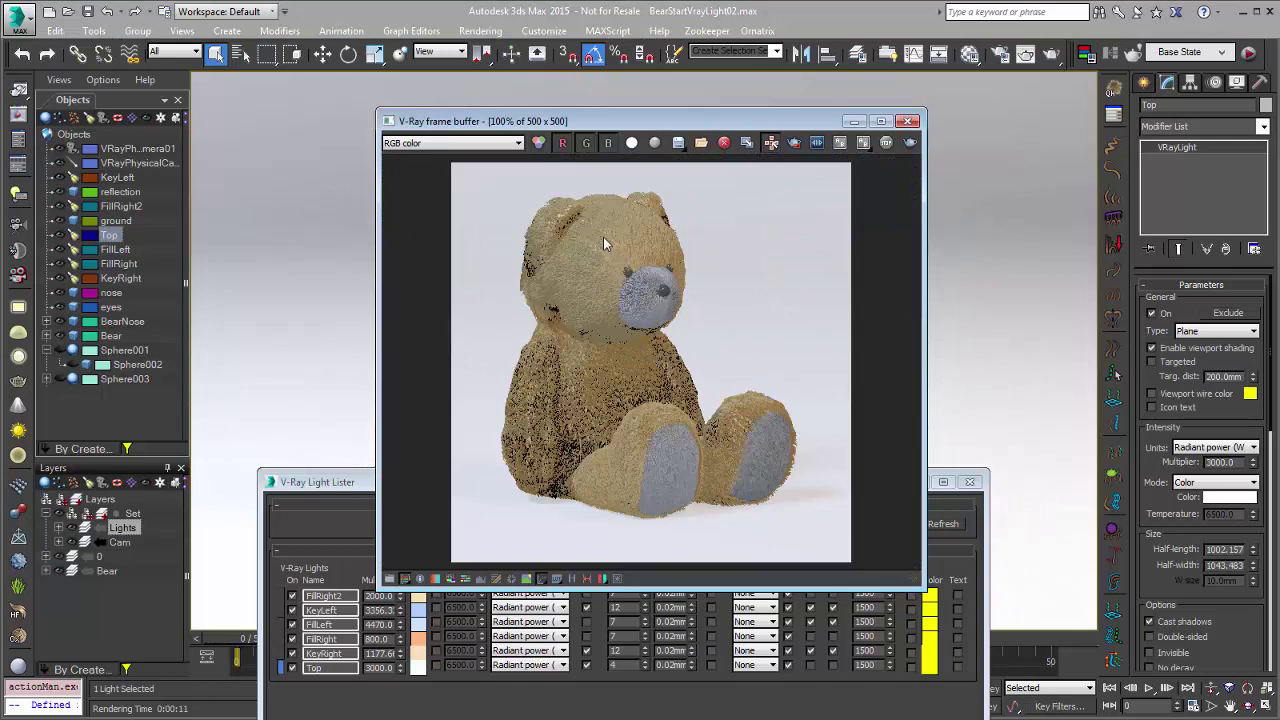
pyautogui.scroll(1, 591, 240)
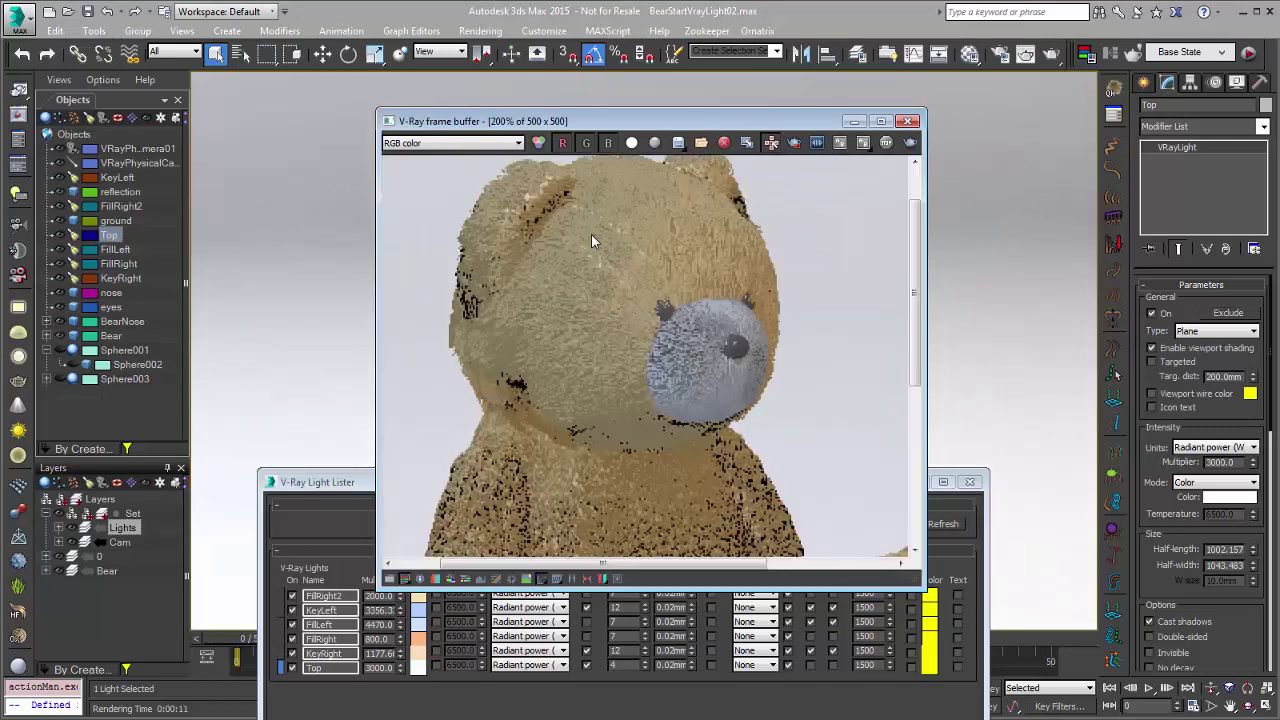
# - In the Material Editor, convert the unused Standard_4 material into a VRayHairMtl
pyautogui.rightClick(258, 245)
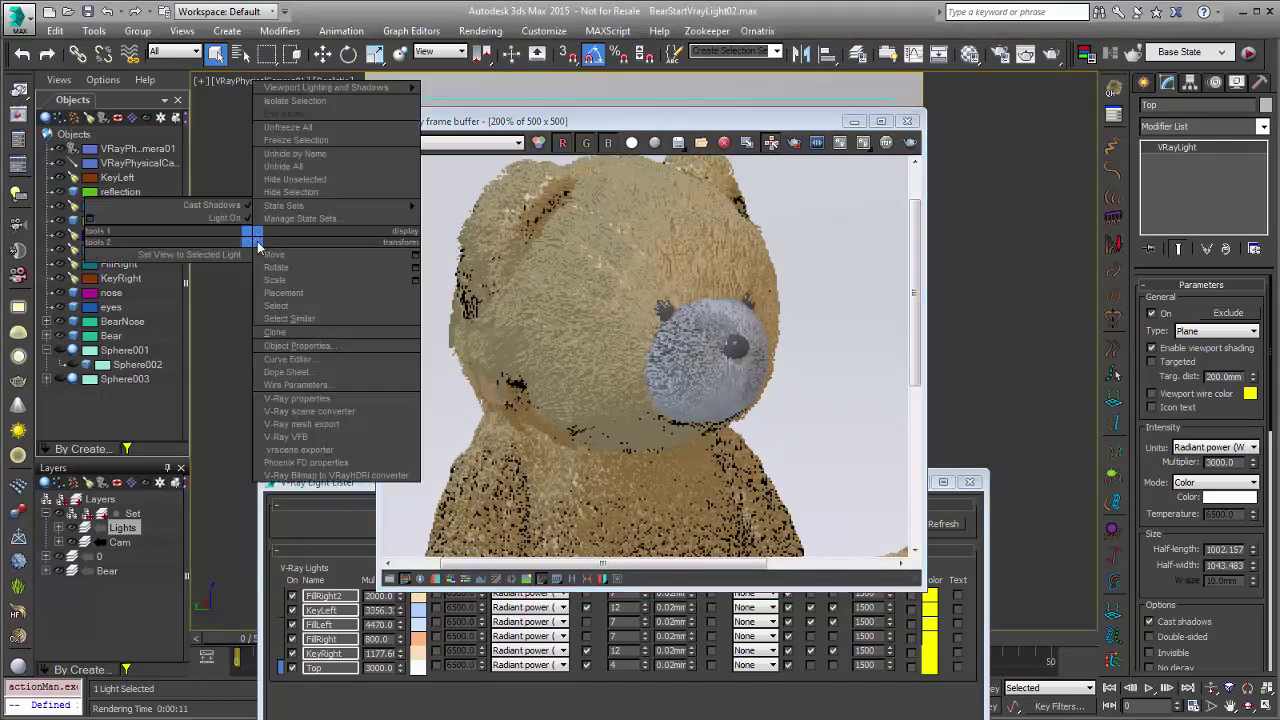
pyautogui.click(257, 241)
pyautogui.press('m')
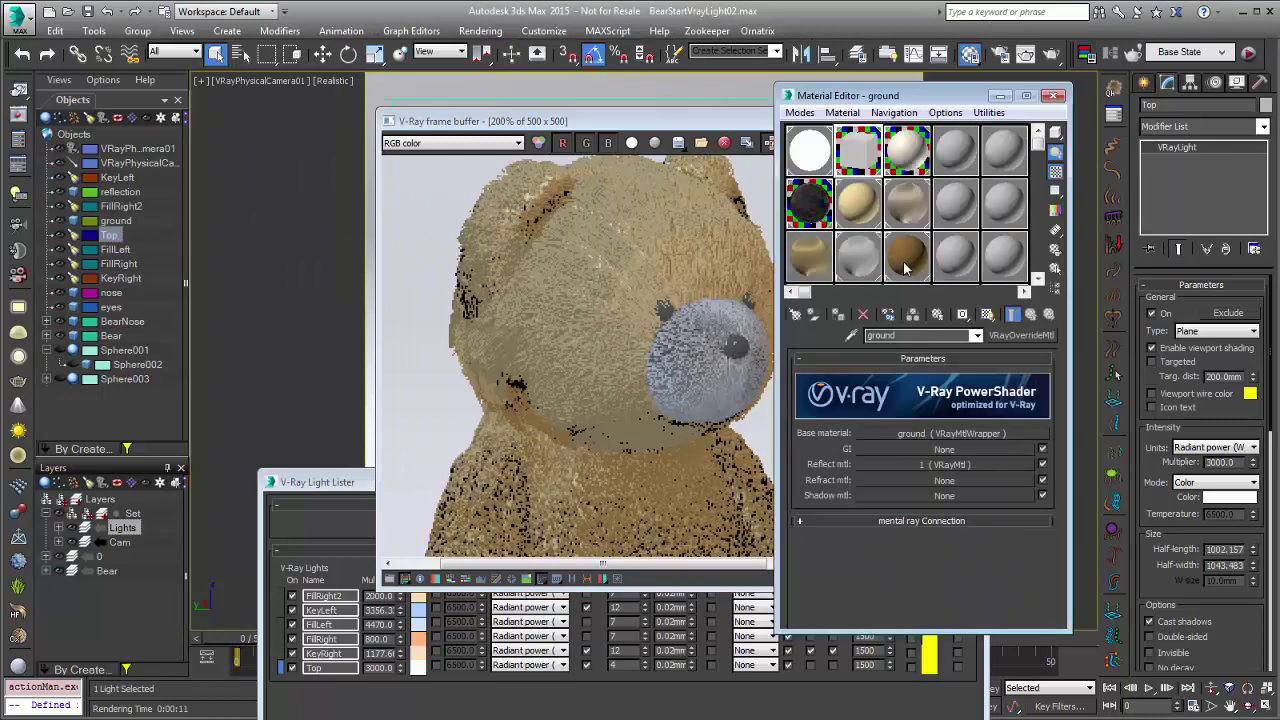
pyautogui.click(905, 258)
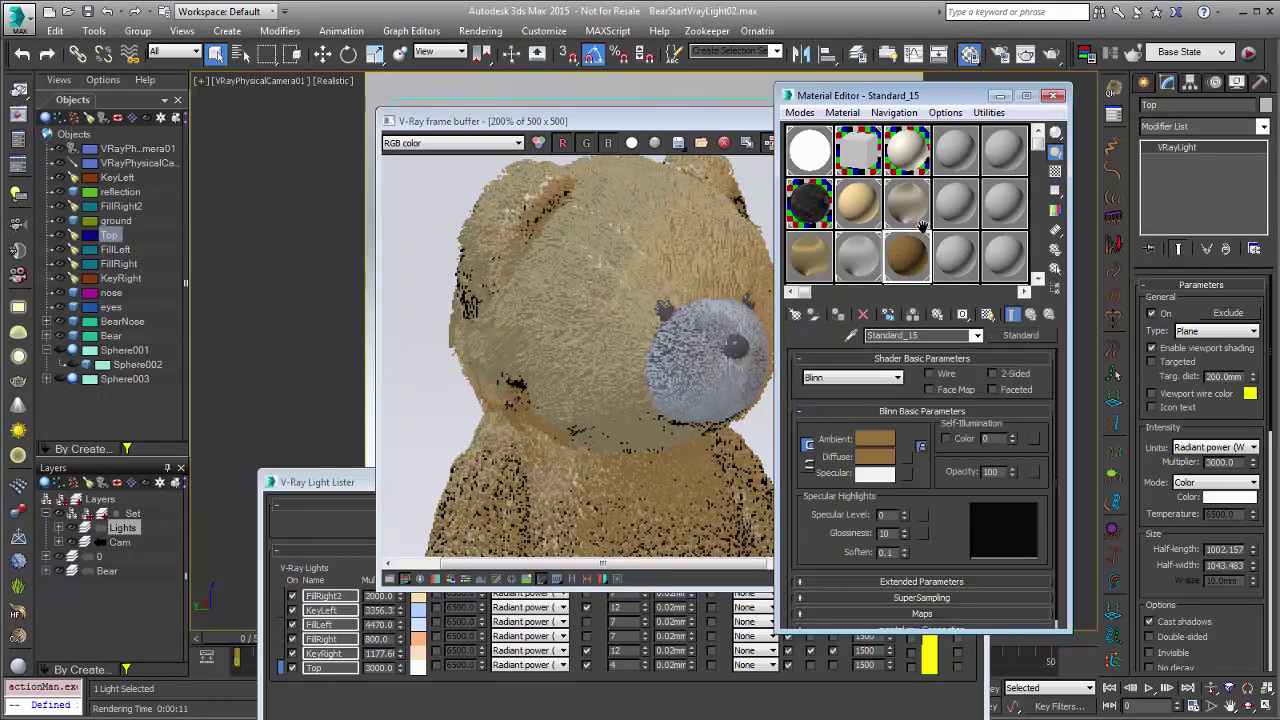
pyautogui.click(956, 151)
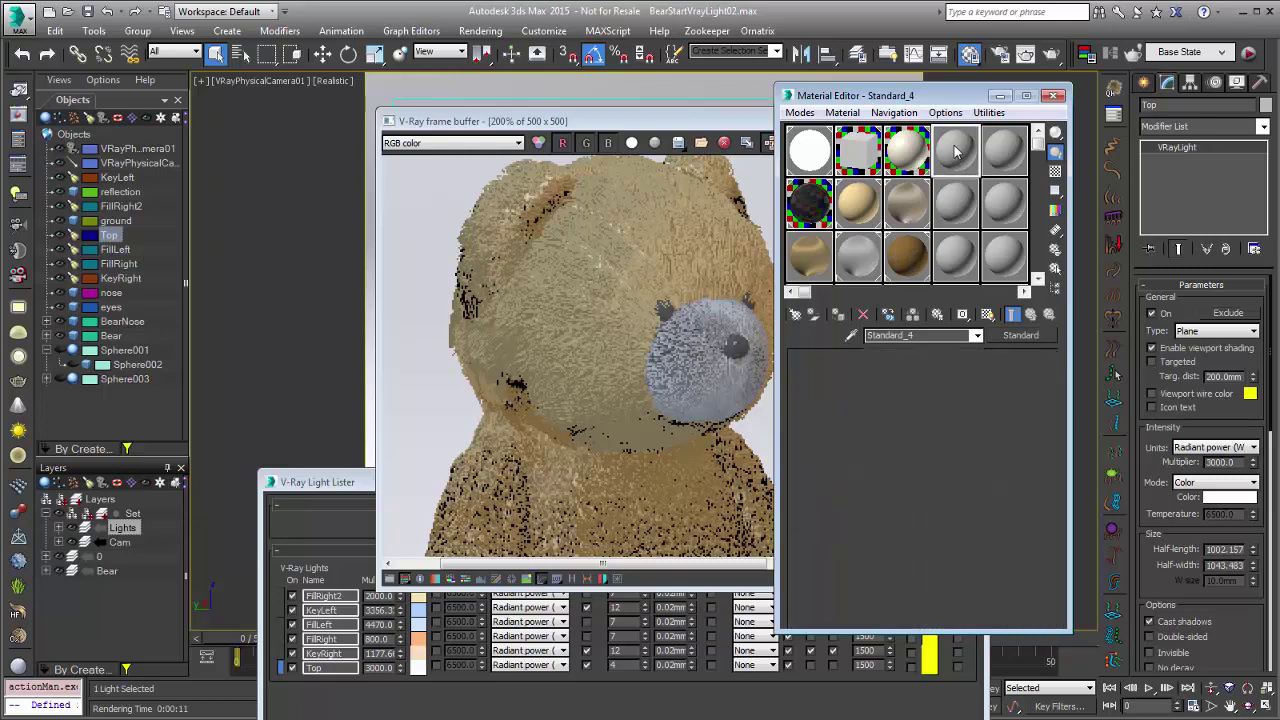
pyautogui.click(1030, 338)
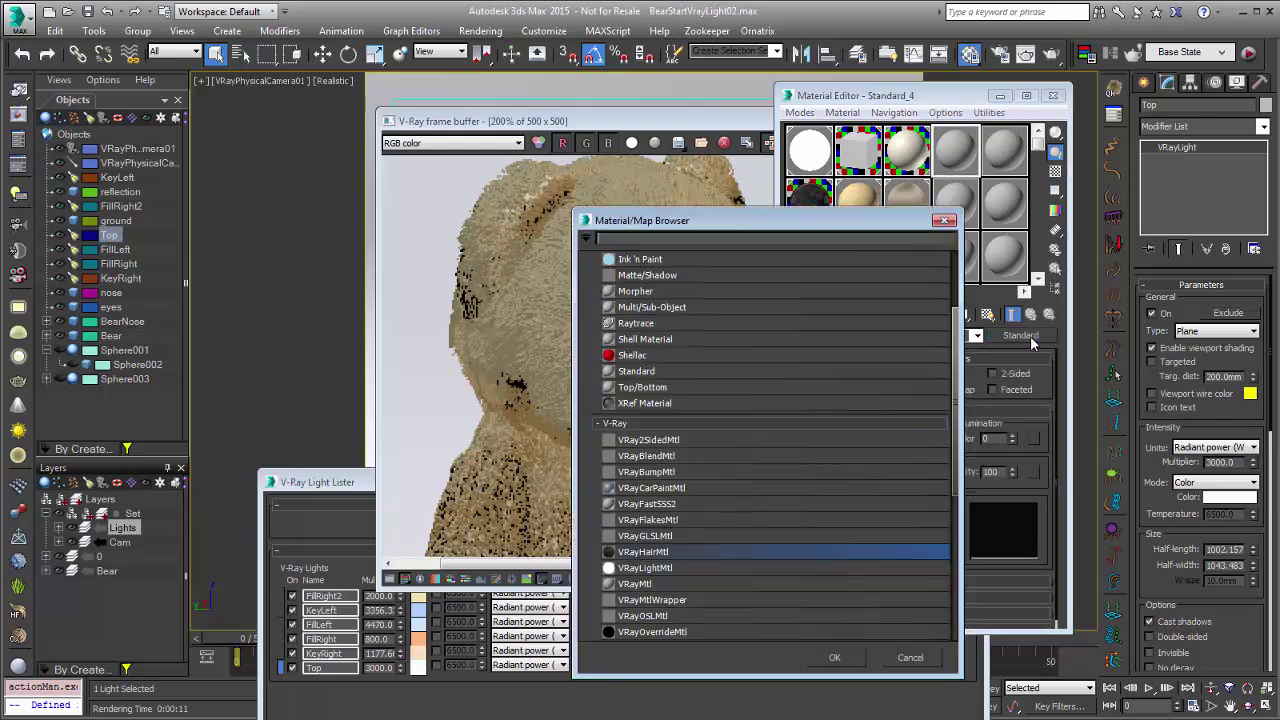
pyautogui.doubleClick(660, 556)
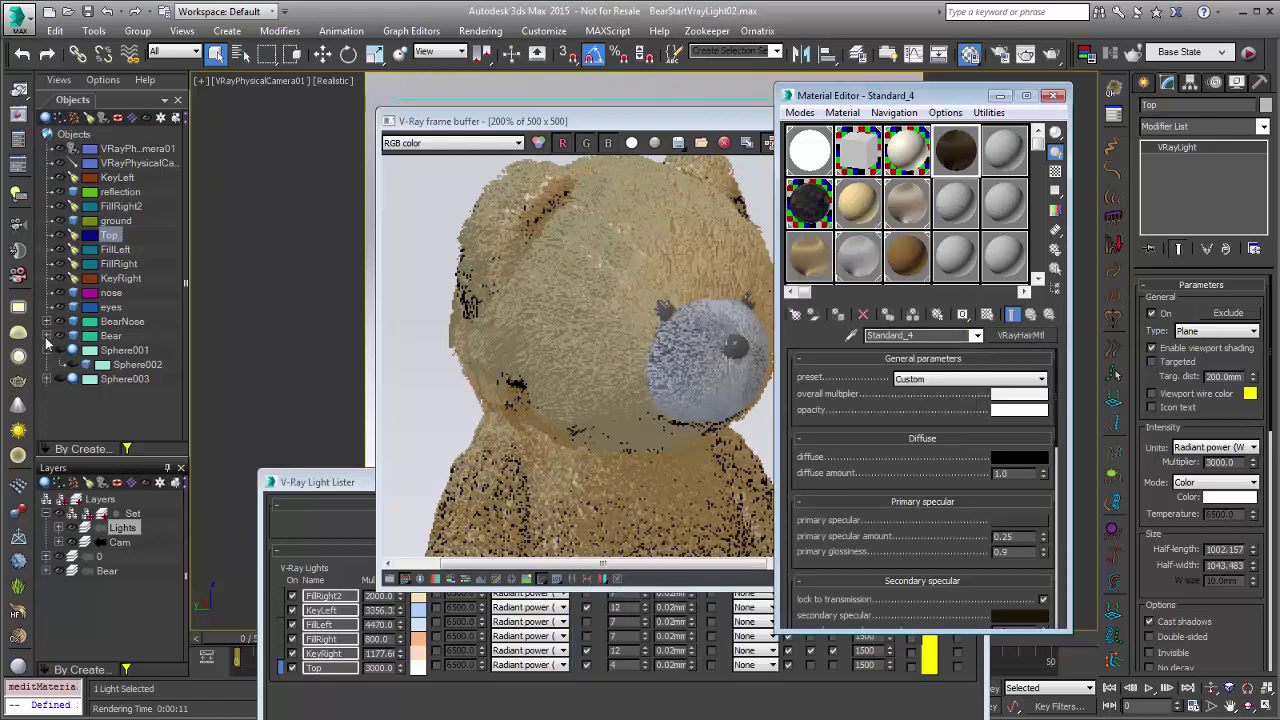
# - Select BHair under Bear and apply the White shiny hair preset
pyautogui.click(46, 336)
pyautogui.click(126, 350)
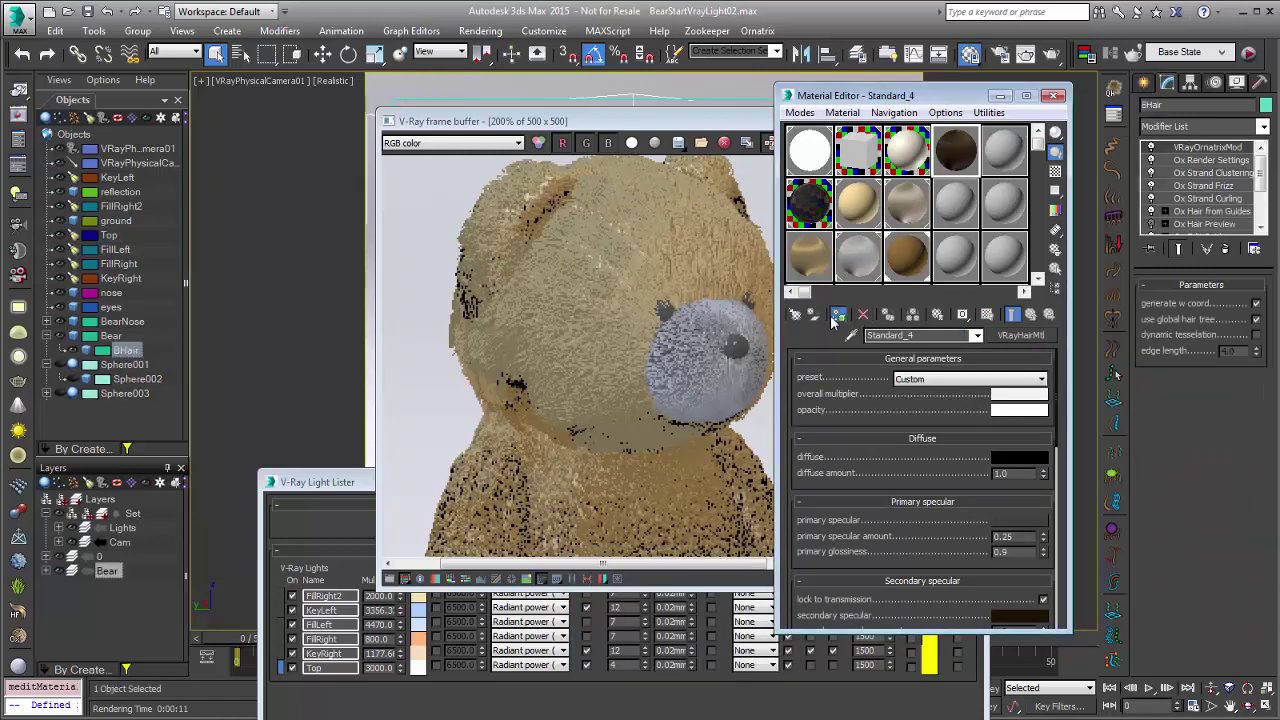
pyautogui.click(975, 381)
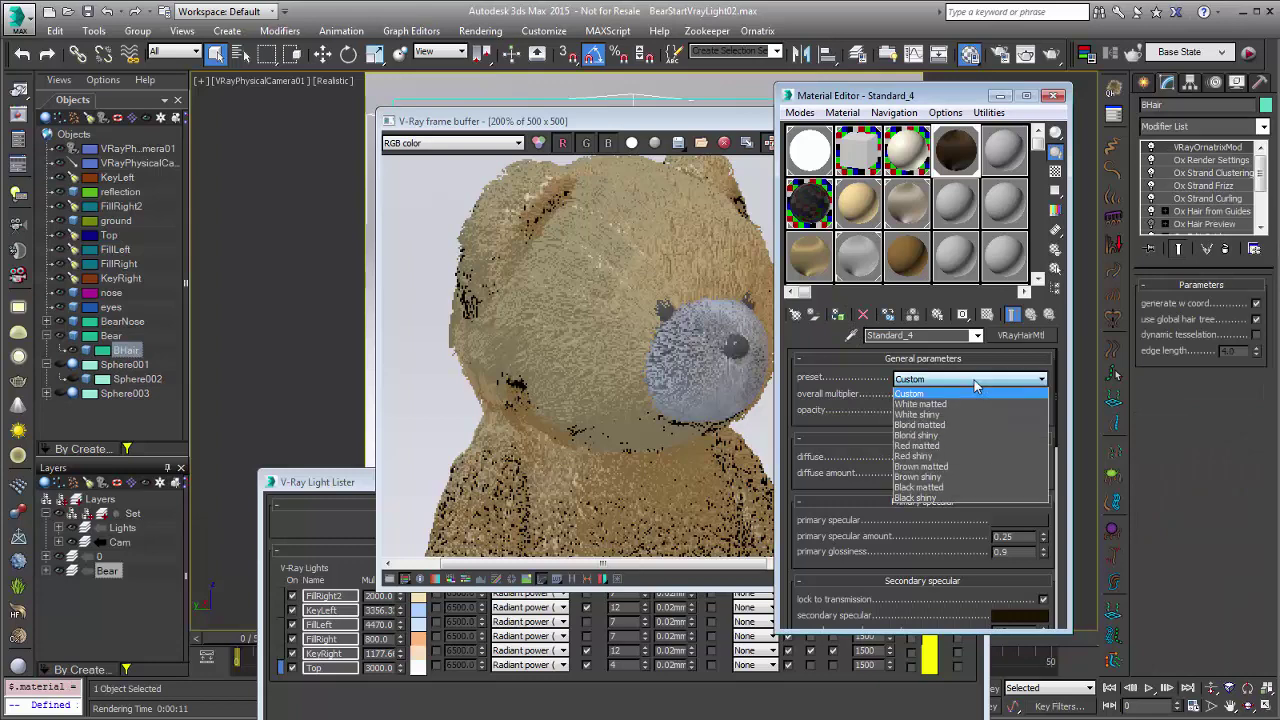
pyautogui.click(920, 416)
# - Re-render the bear to preview the White shiny hair, then select the fur 1 material
pyautogui.click(771, 240)
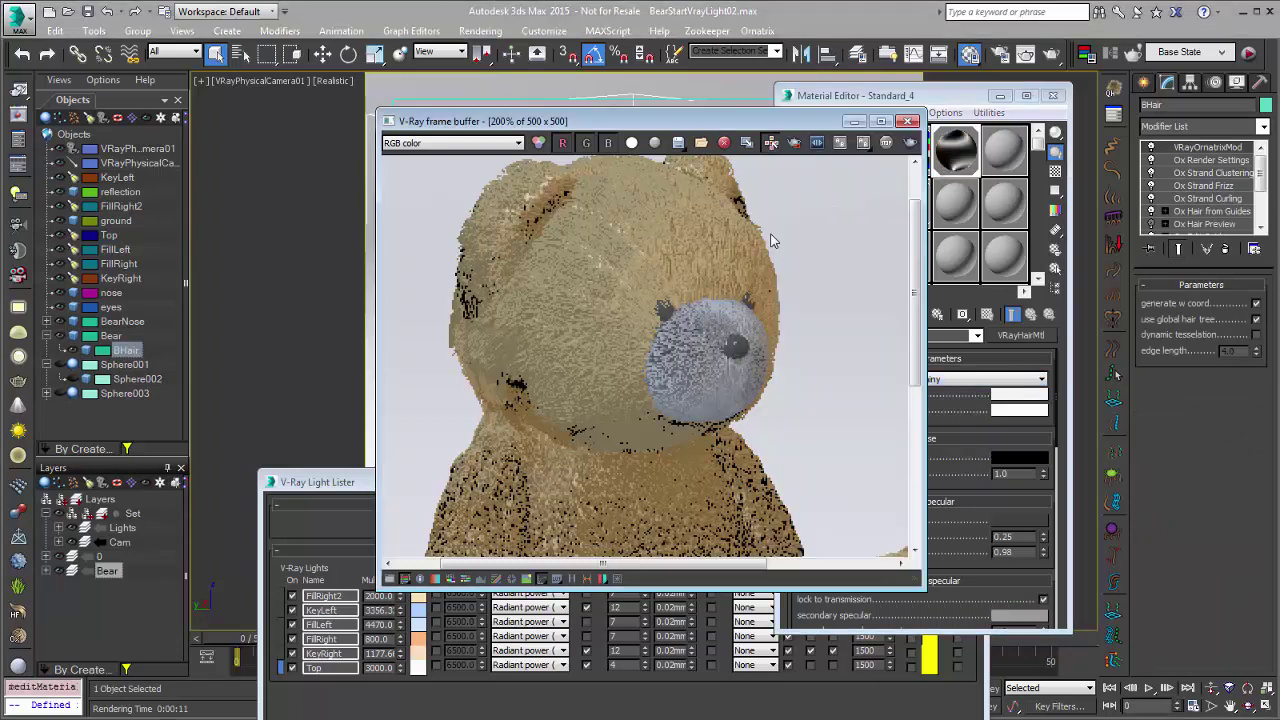
pyautogui.rightClick(771, 240)
pyautogui.scroll(-2, 689, 243)
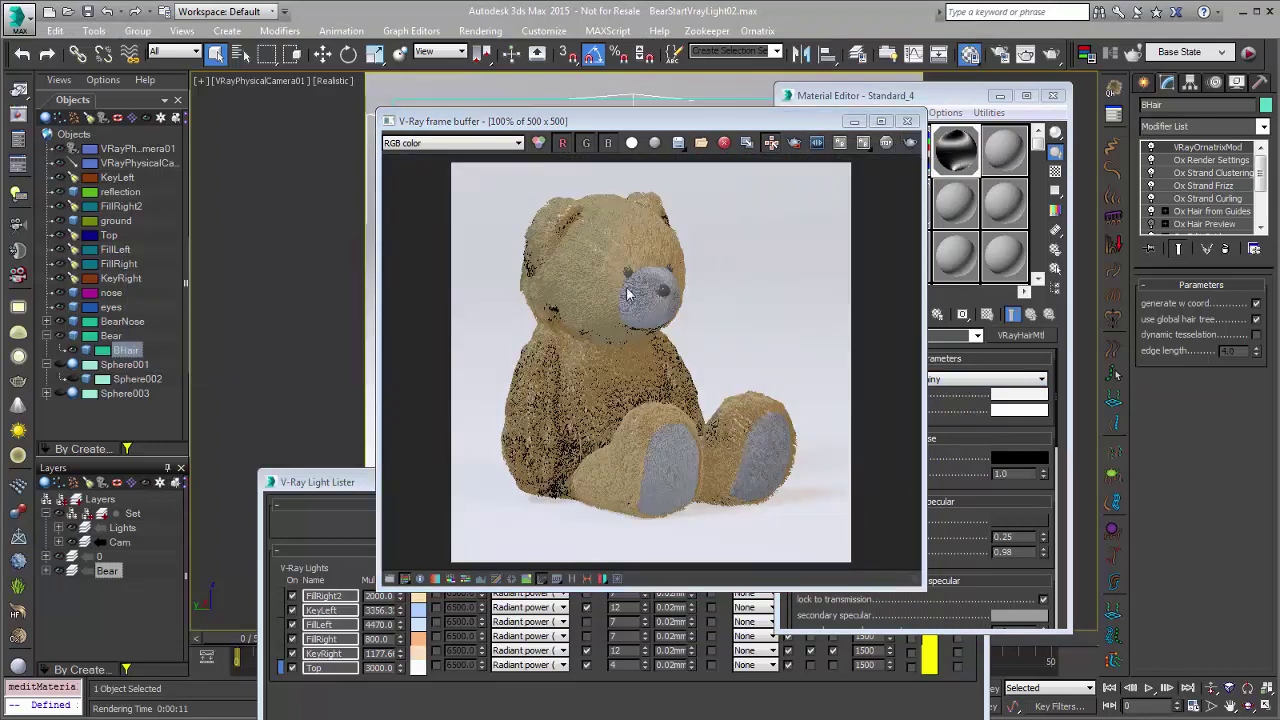
pyautogui.hotkey('shift', 'q')
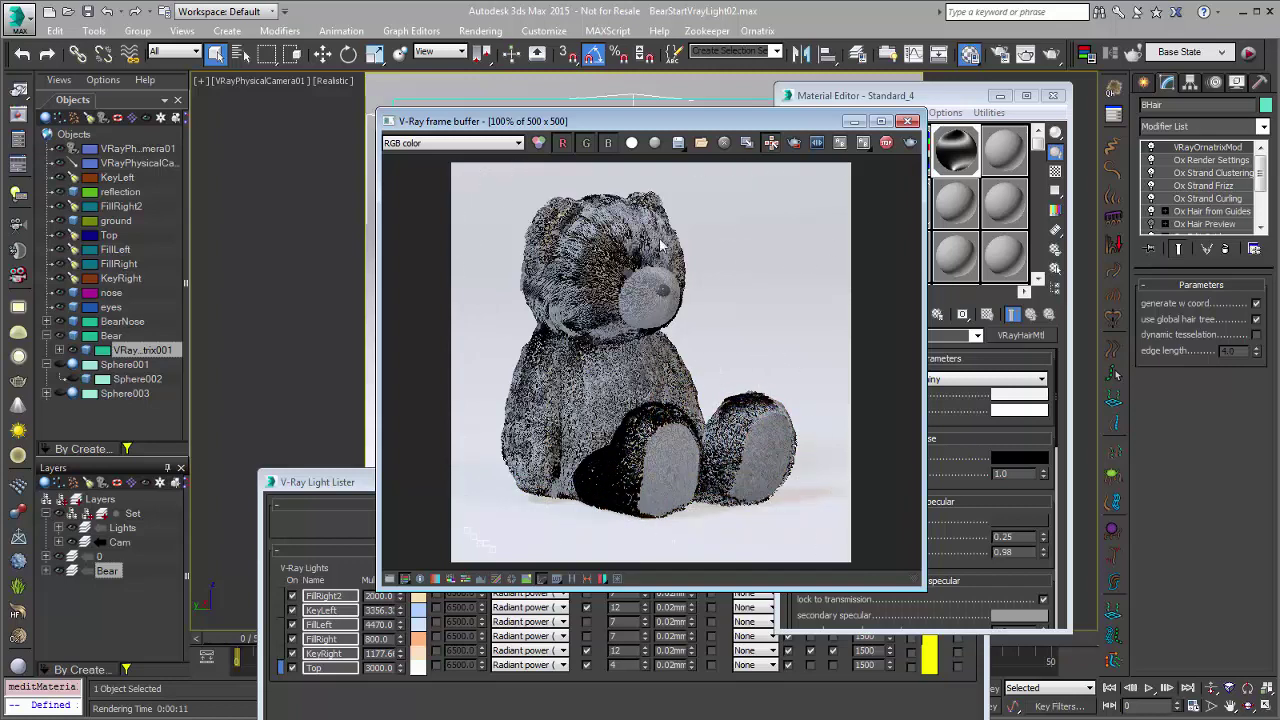
pyautogui.scroll(1, 641, 232)
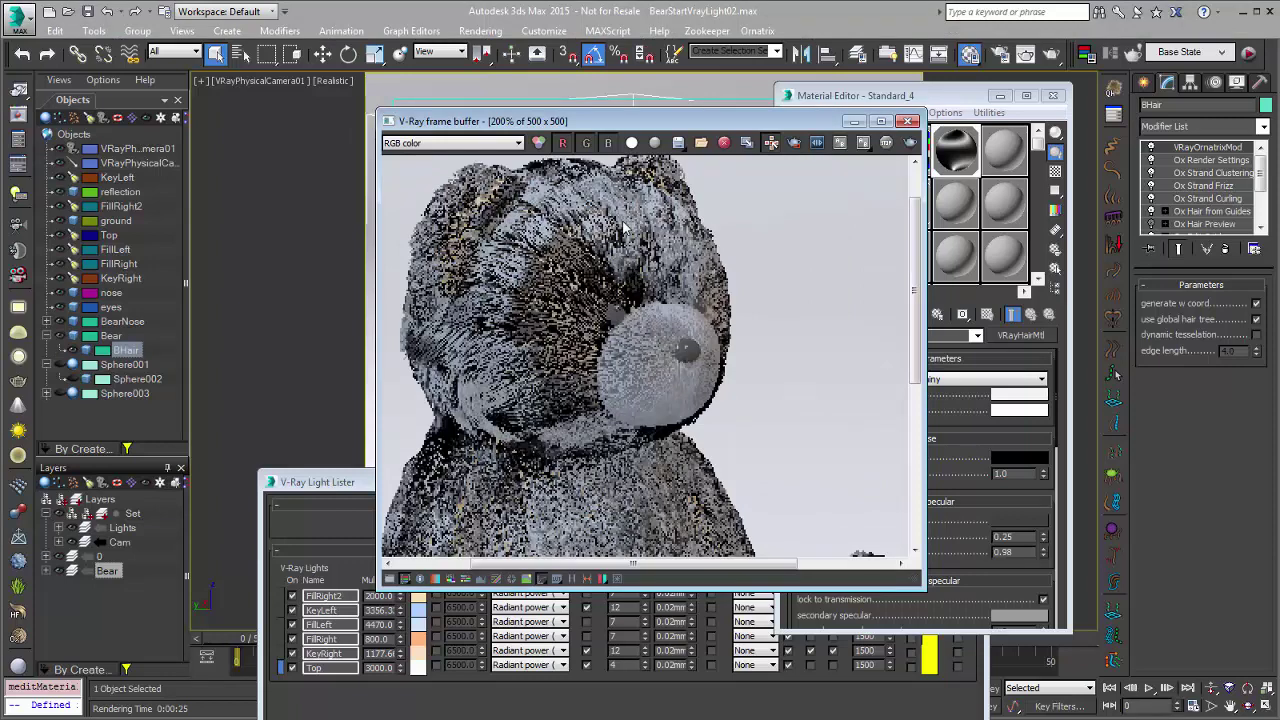
pyautogui.scroll(-1, 630, 238)
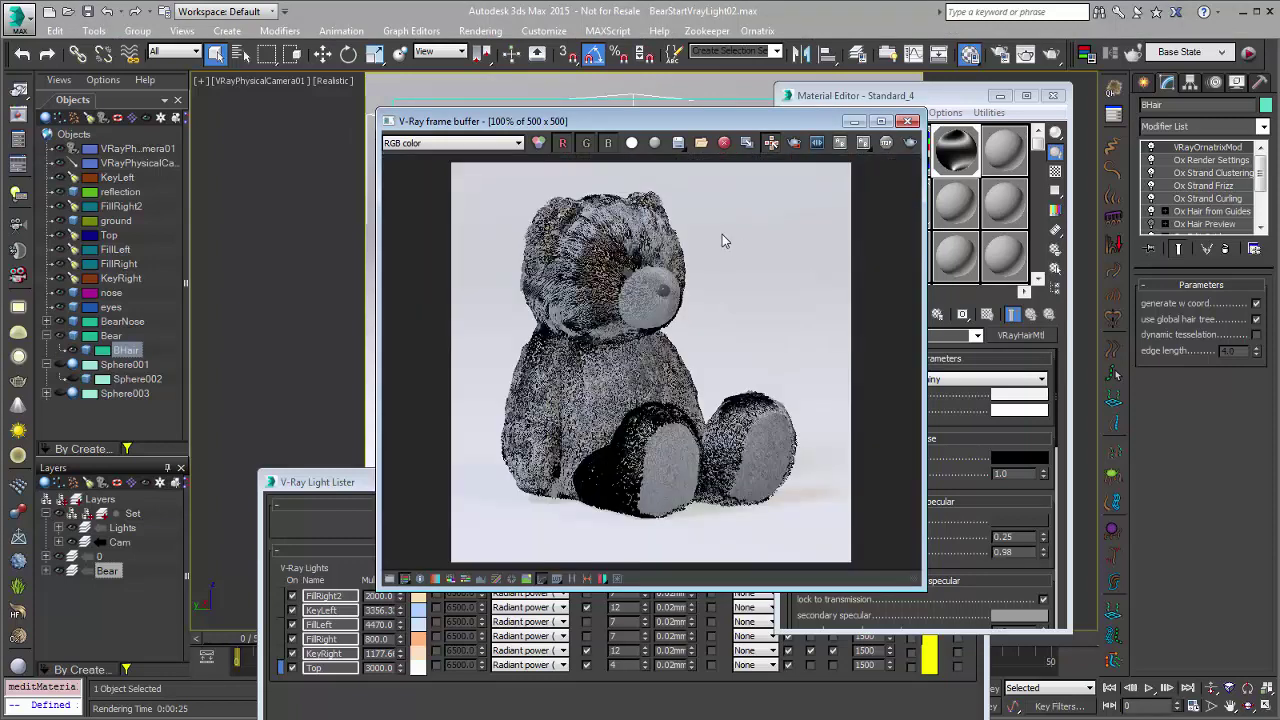
pyautogui.moveTo(752, 120); pyautogui.dragTo(565, 90)
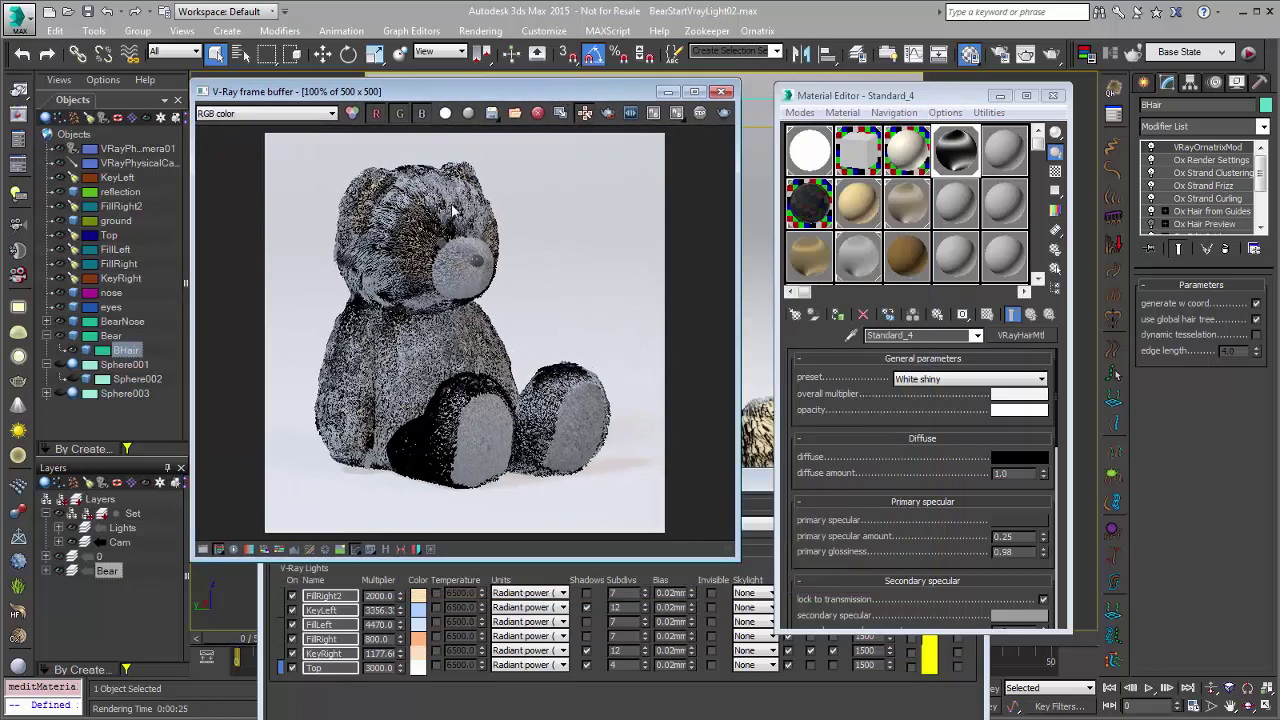
pyautogui.click(860, 205)
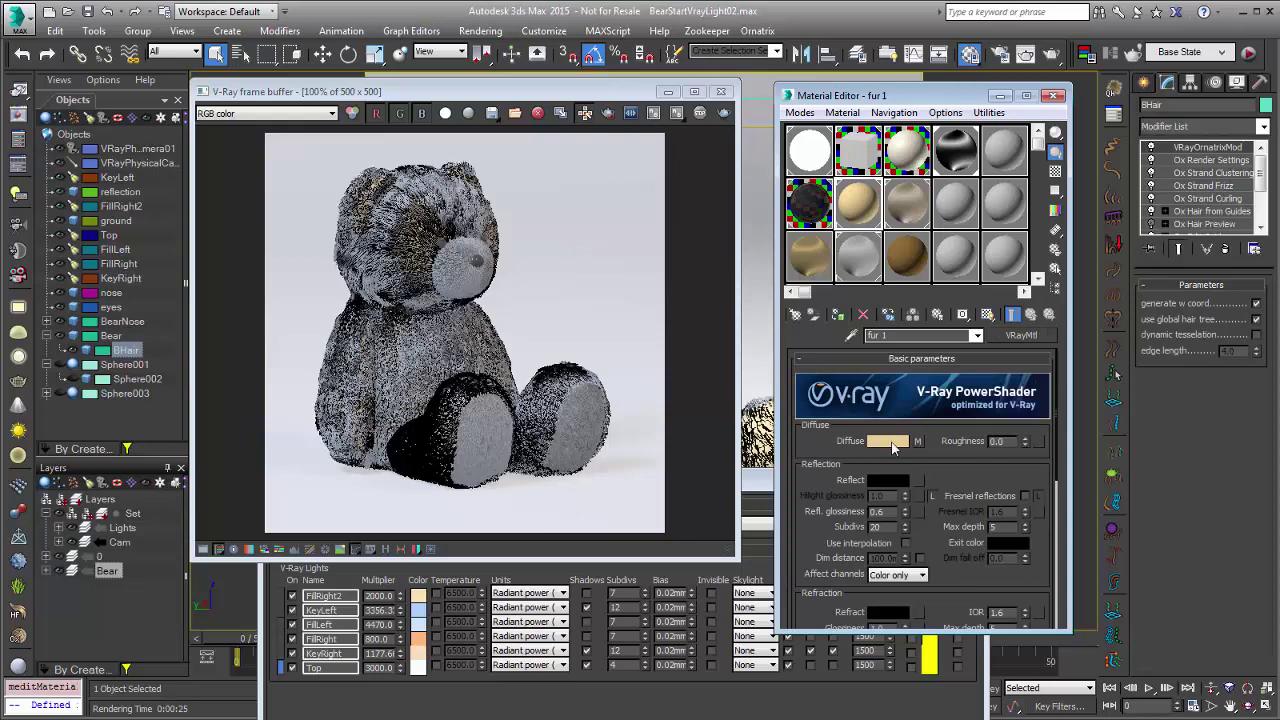
# - Copy fur 1's tan diffuse colour and paste it into Standard_4's overall multiplier swatch
pyautogui.rightClick(895, 443)
pyautogui.click(926, 453)
pyautogui.click(955, 150)
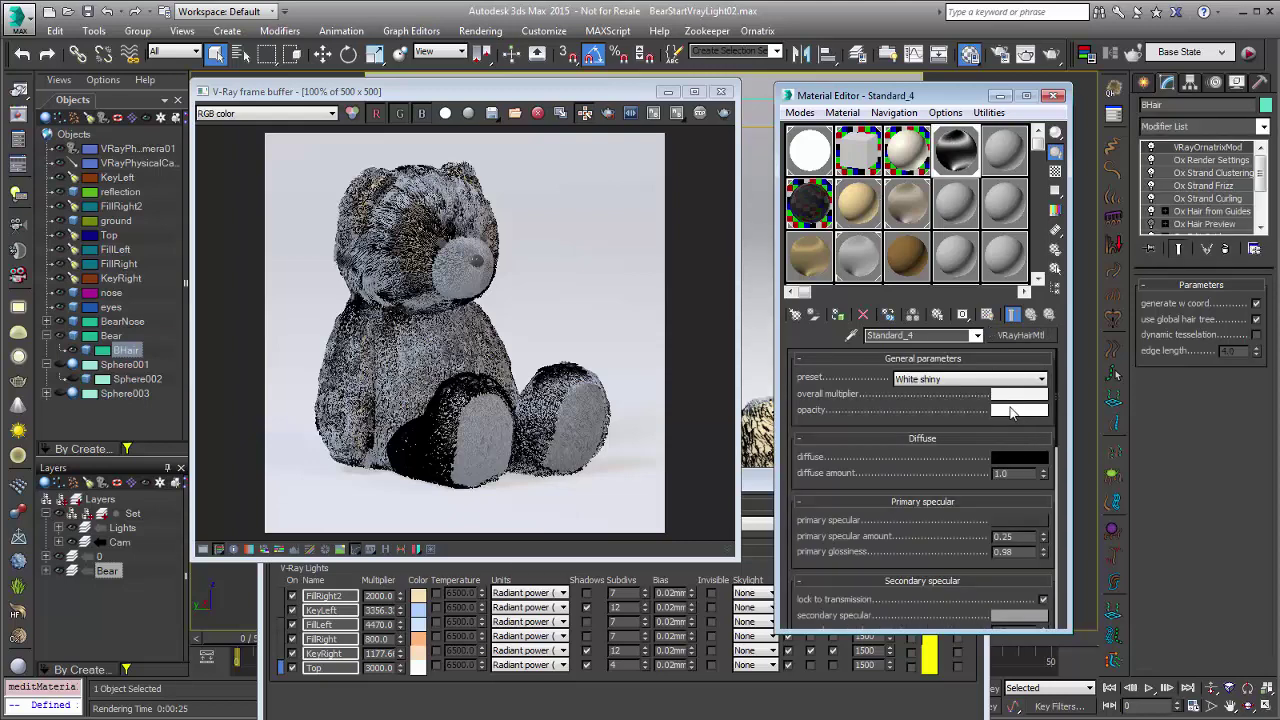
pyautogui.rightClick(1012, 399)
pyautogui.click(1047, 421)
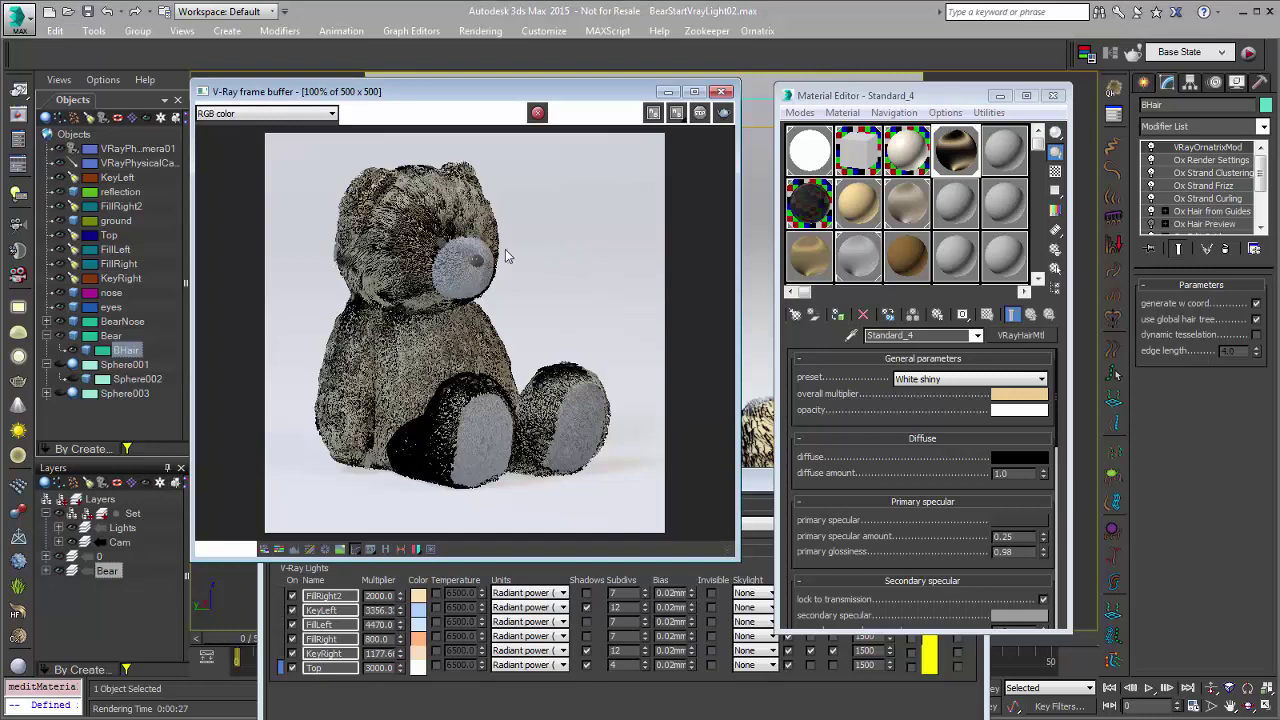
# - Uncheck V-Ray RT's non-physical and unsupported-features warnings, then close the Light Lister
pyautogui.click(668, 91)
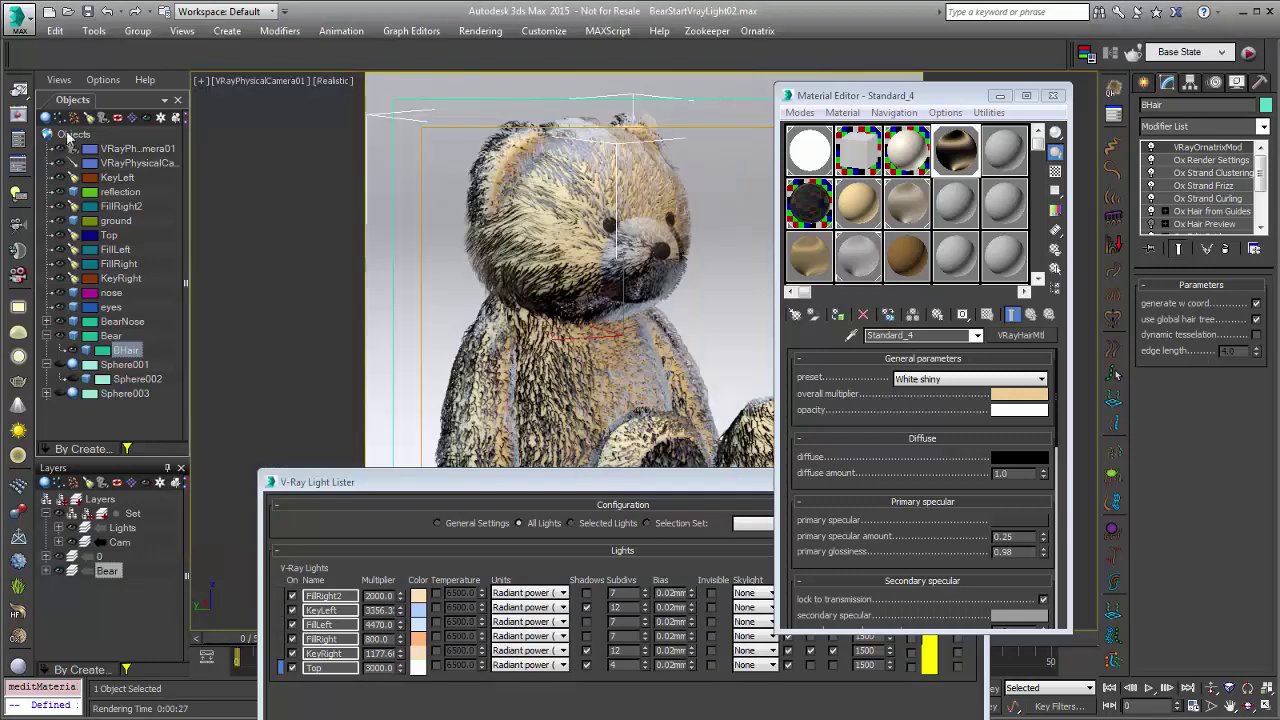
pyautogui.click(19, 91)
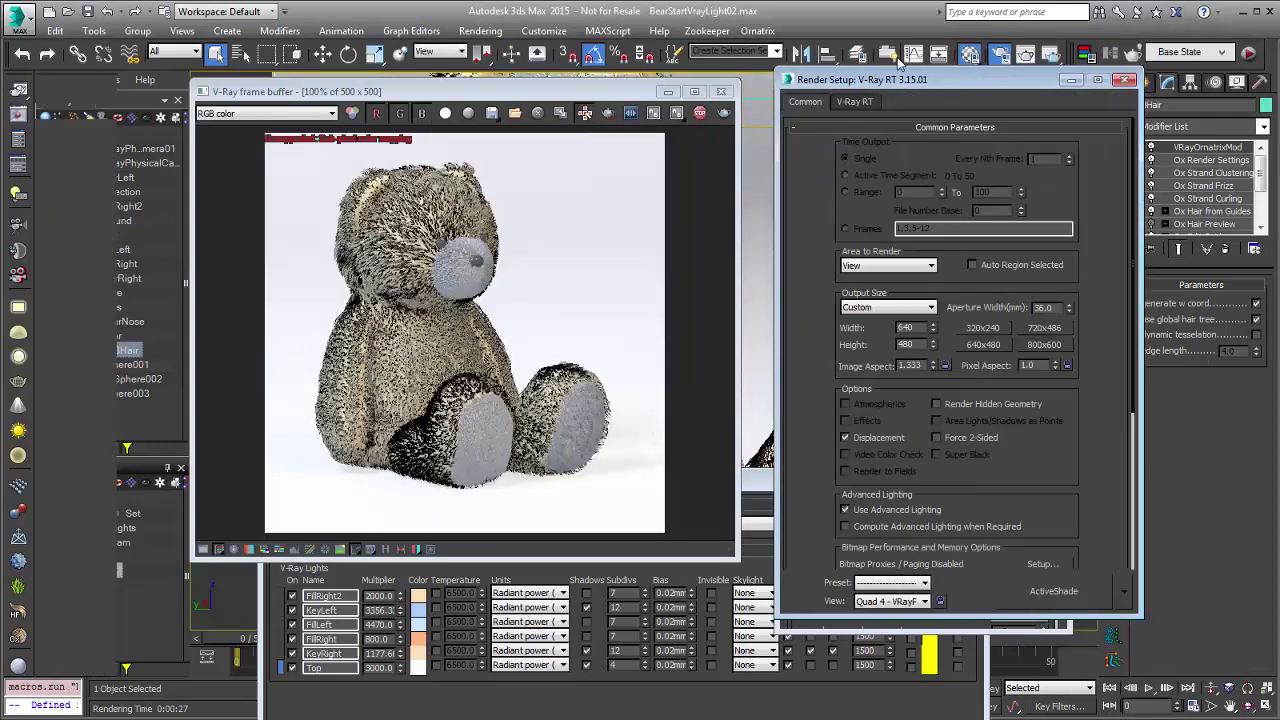
pyautogui.click(855, 102)
pyautogui.click(850, 505)
pyautogui.click(862, 522)
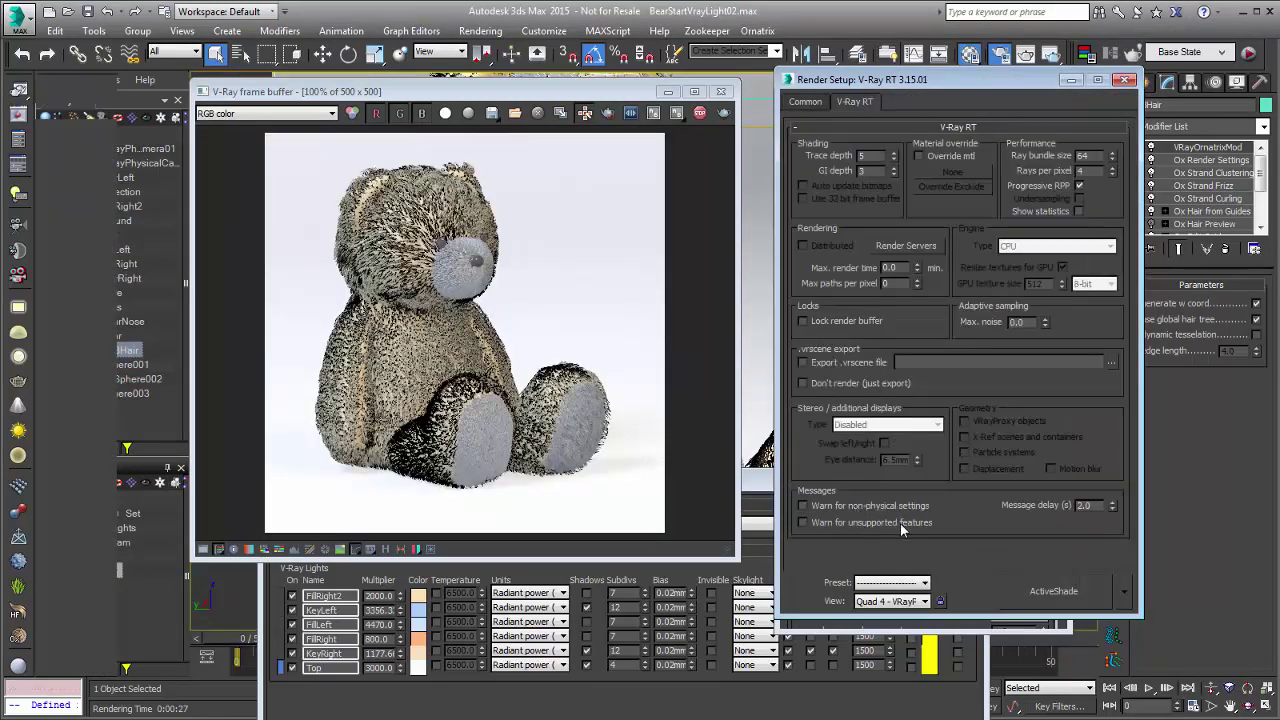
pyautogui.click(1123, 80)
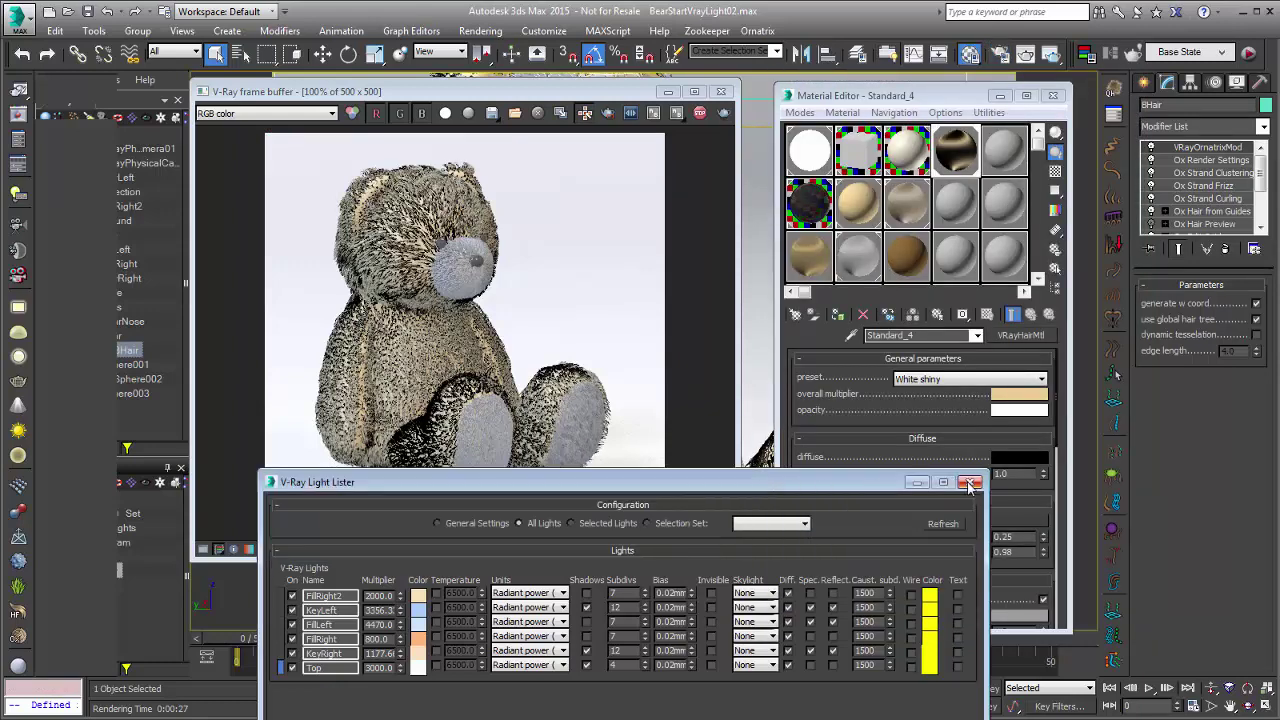
pyautogui.click(966, 484)
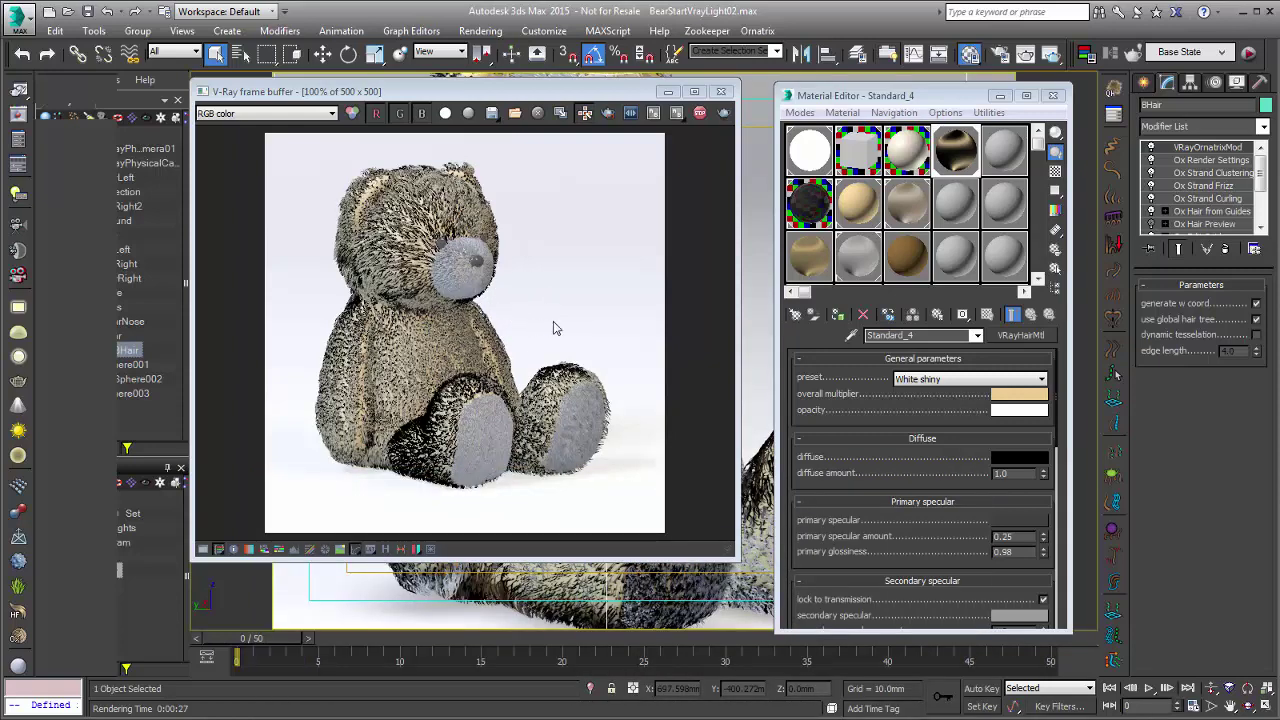
pyautogui.rightClick(1030, 395)
# - Paste the tan overall multiplier colour into the hair diffuse and orbit to a front-left view
pyautogui.click(1042, 405)
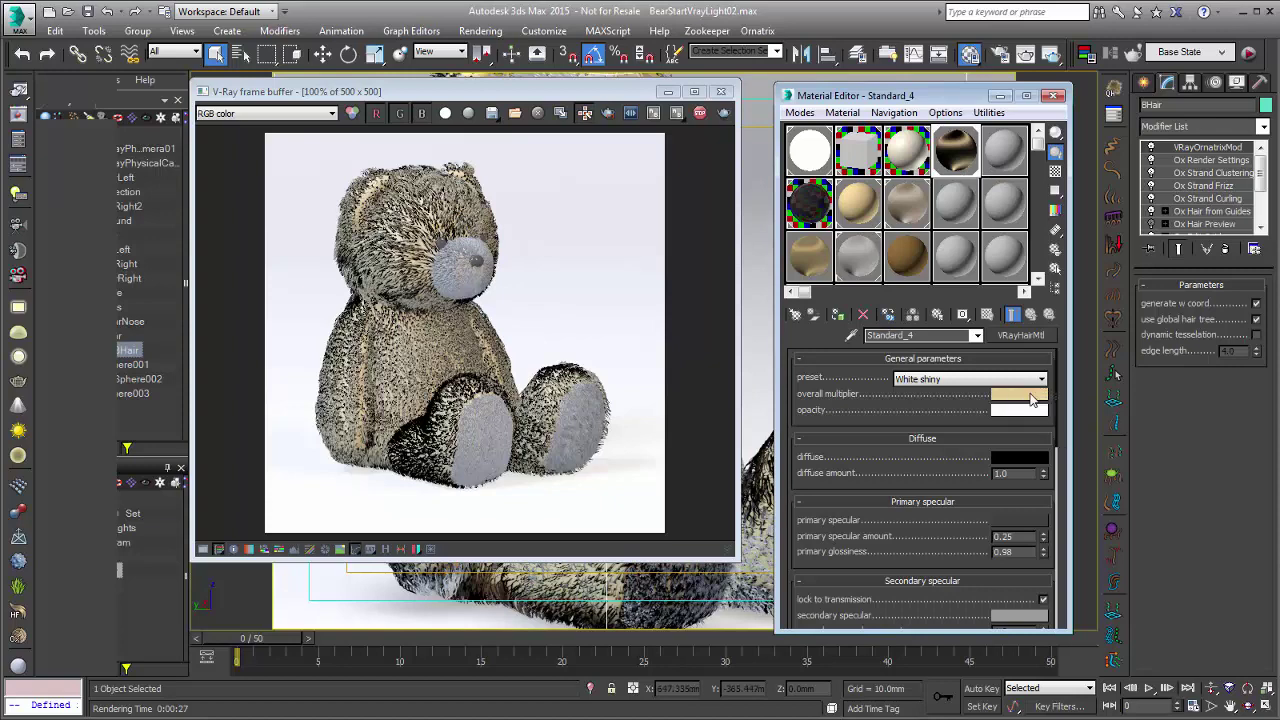
pyautogui.rightClick(1013, 463)
pyautogui.click(1048, 487)
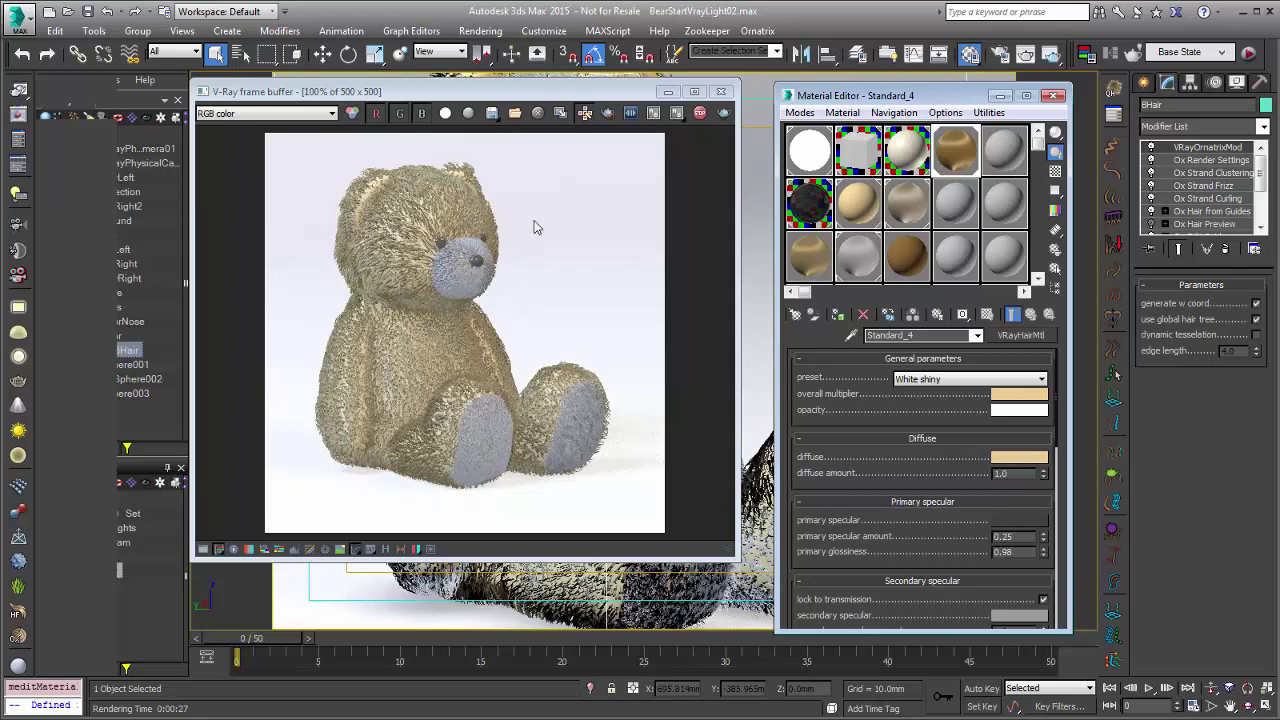
pyautogui.moveTo(532, 93); pyautogui.dragTo(360, 93)
pyautogui.moveTo(678, 378); pyautogui.dragTo(761, 379)
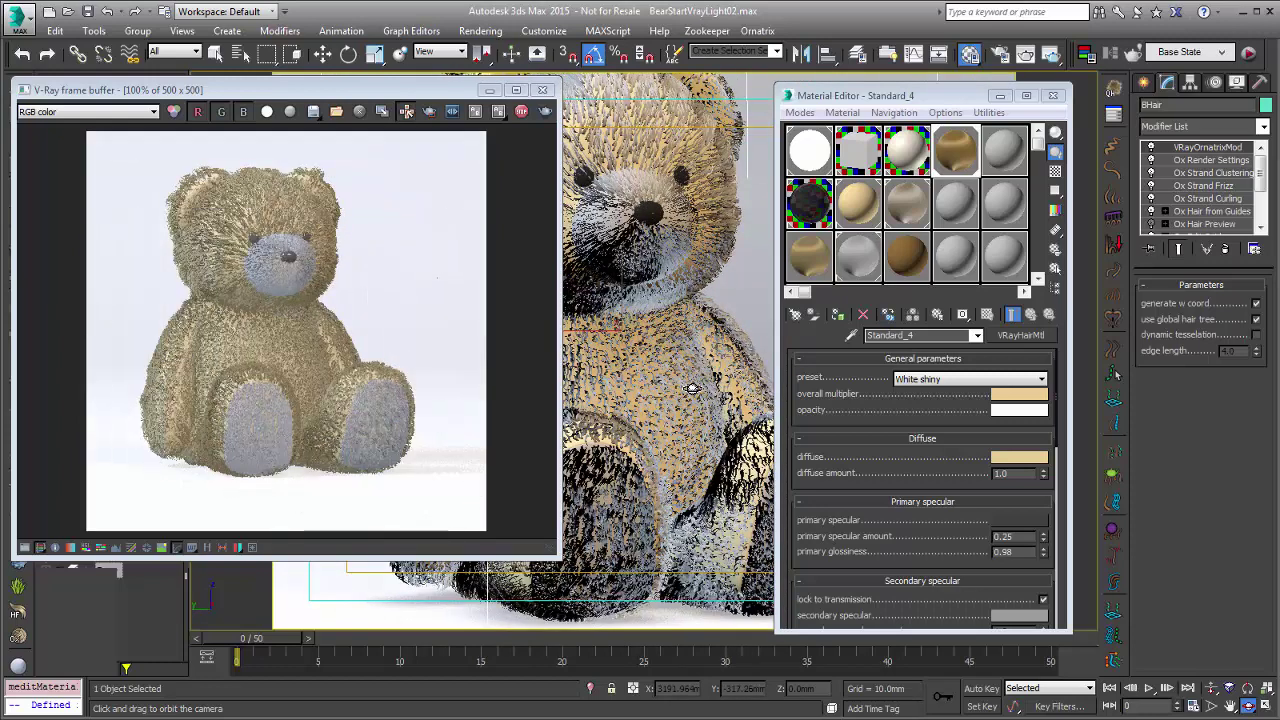
pyautogui.moveTo(665, 375); pyautogui.dragTo(673, 371)
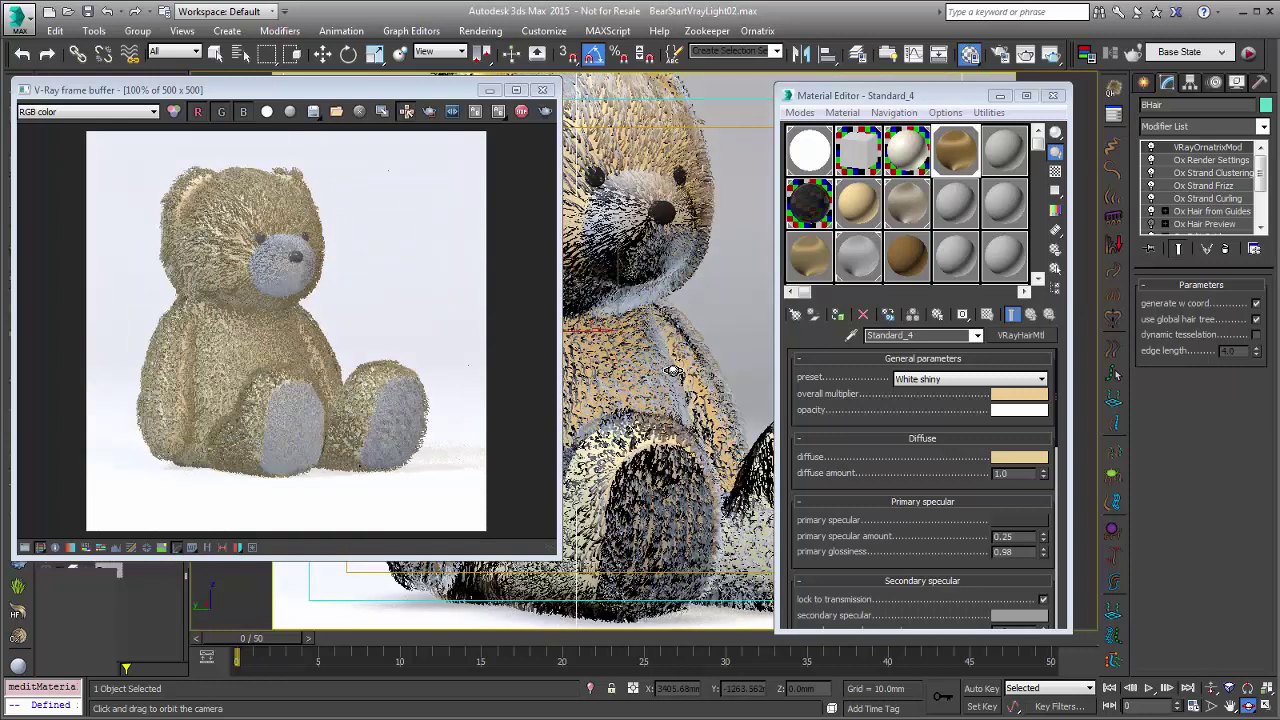
pyautogui.moveTo(670, 373); pyautogui.dragTo(666, 376)
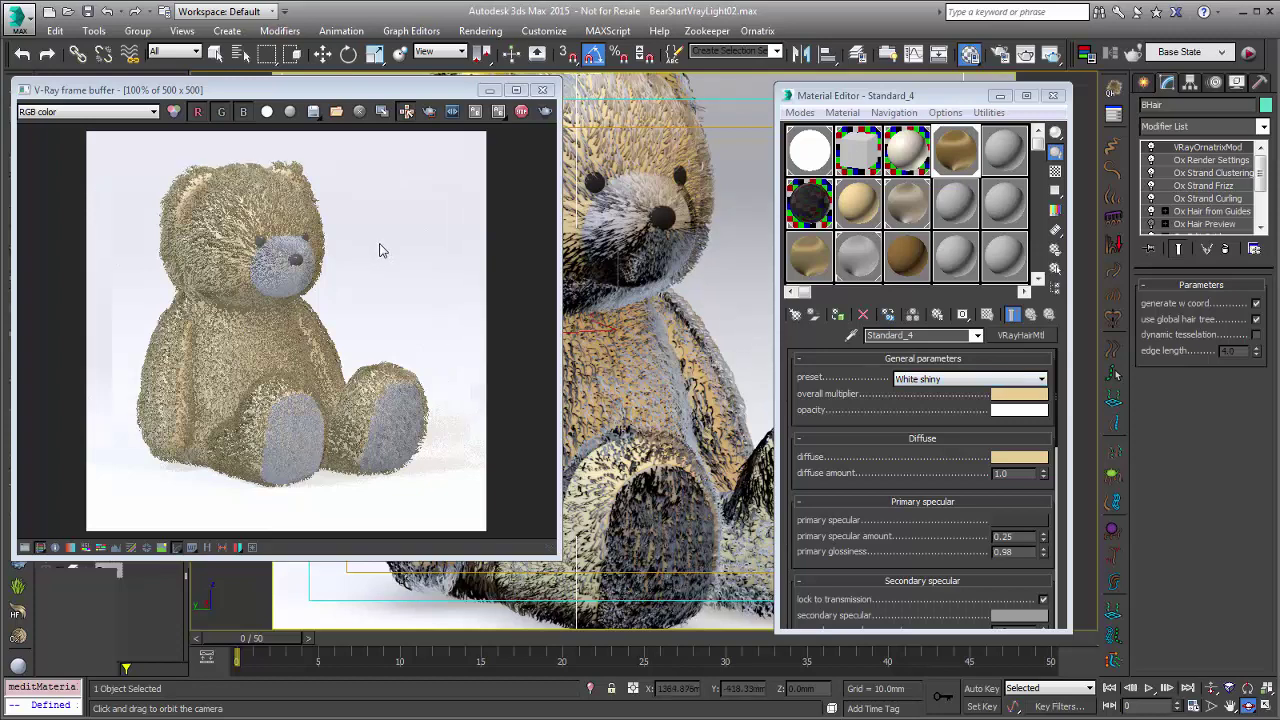
# - Switch to V-Ray Adv production rendering and enable GI with Light cache as secondary engine
pyautogui.press('F10')
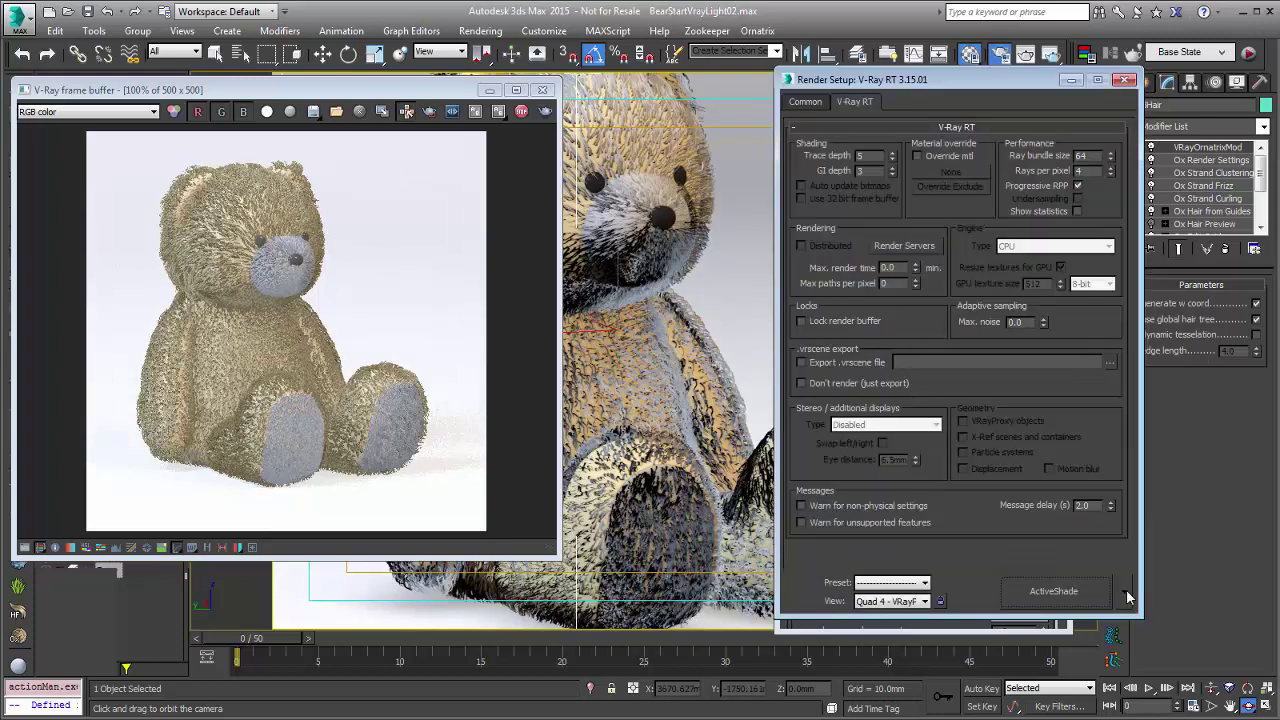
pyautogui.click(1128, 597)
pyautogui.click(1150, 621)
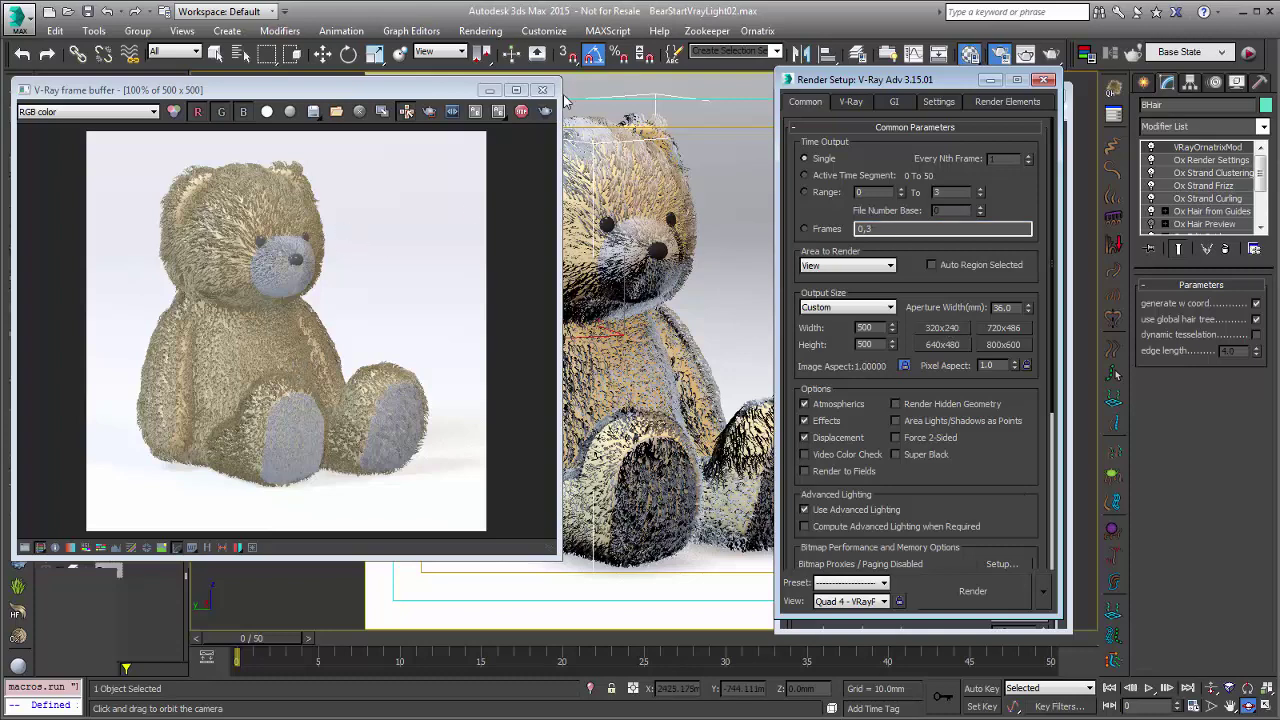
pyautogui.click(895, 101)
pyautogui.click(818, 145)
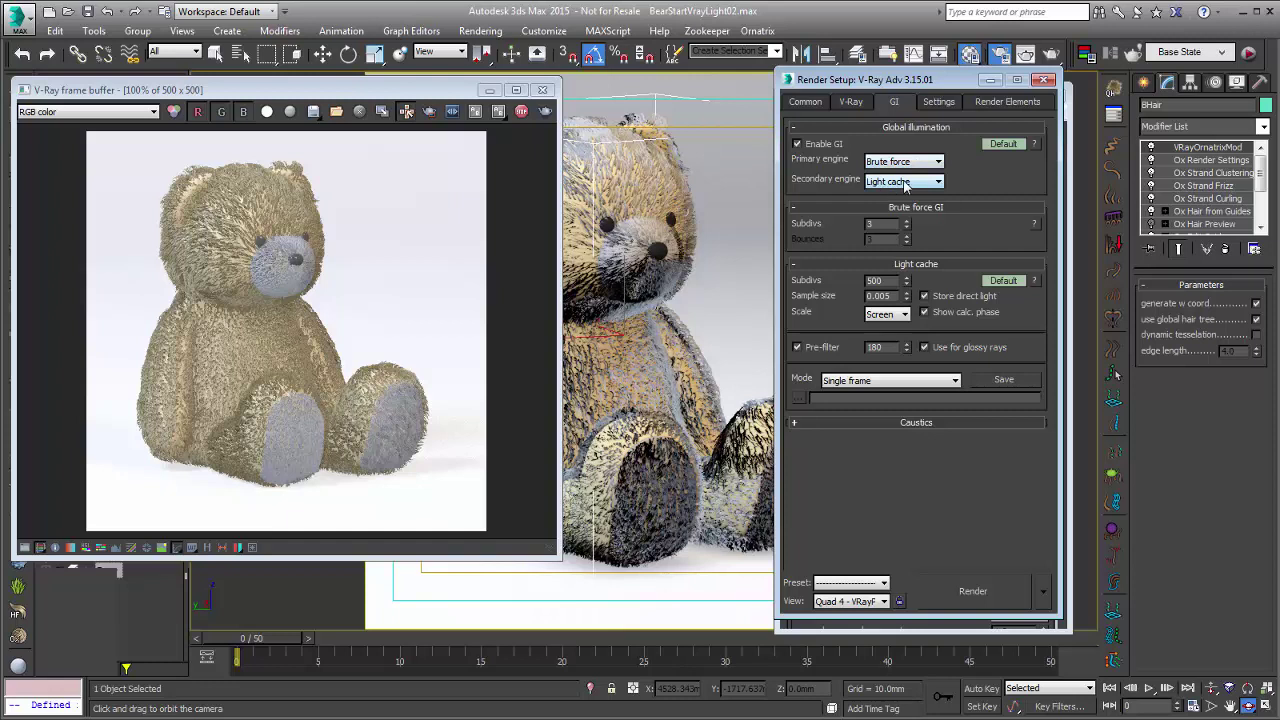
pyautogui.click(906, 184)
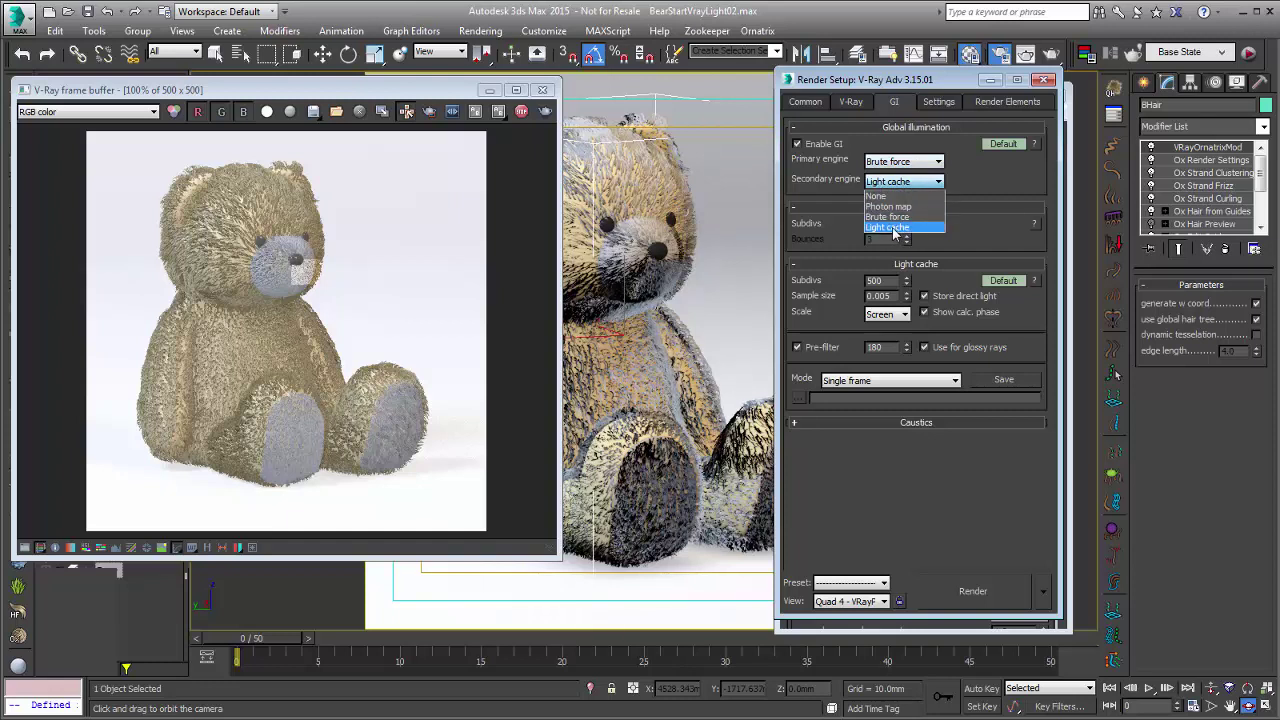
pyautogui.click(899, 229)
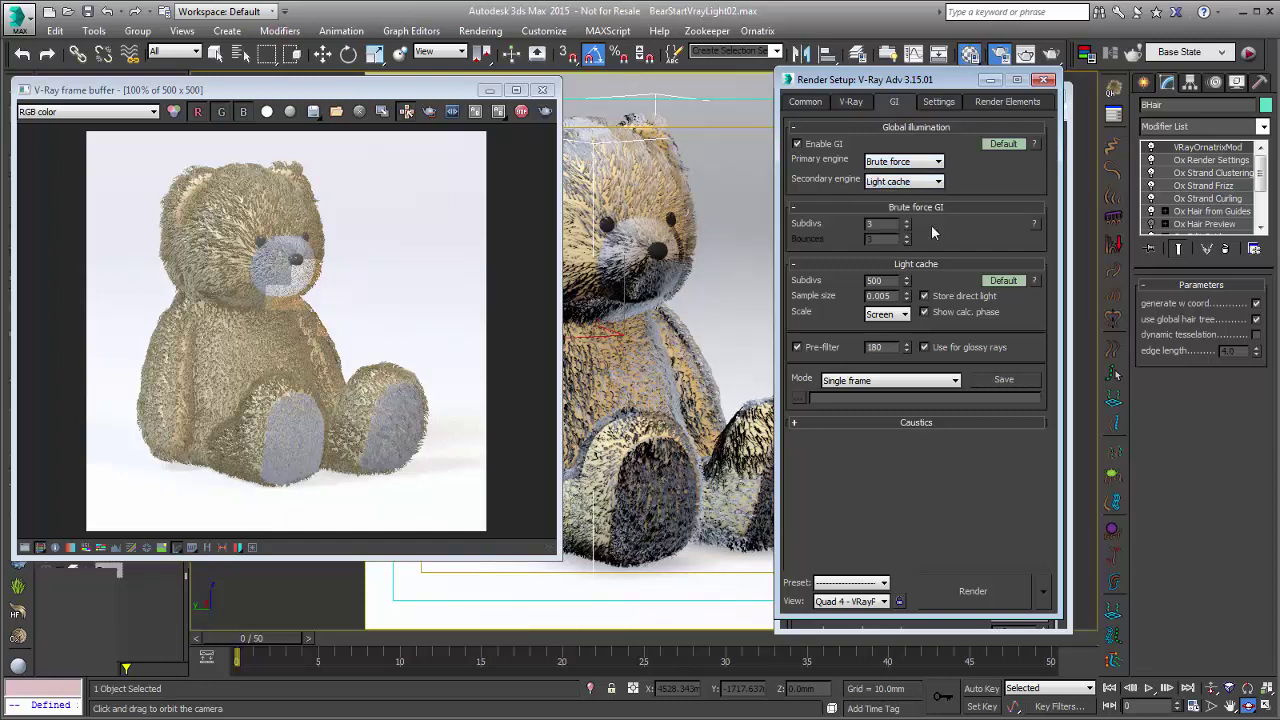
# - Stop and close the test render, then set Brute force Subdivs to 3
pyautogui.click(522, 112)
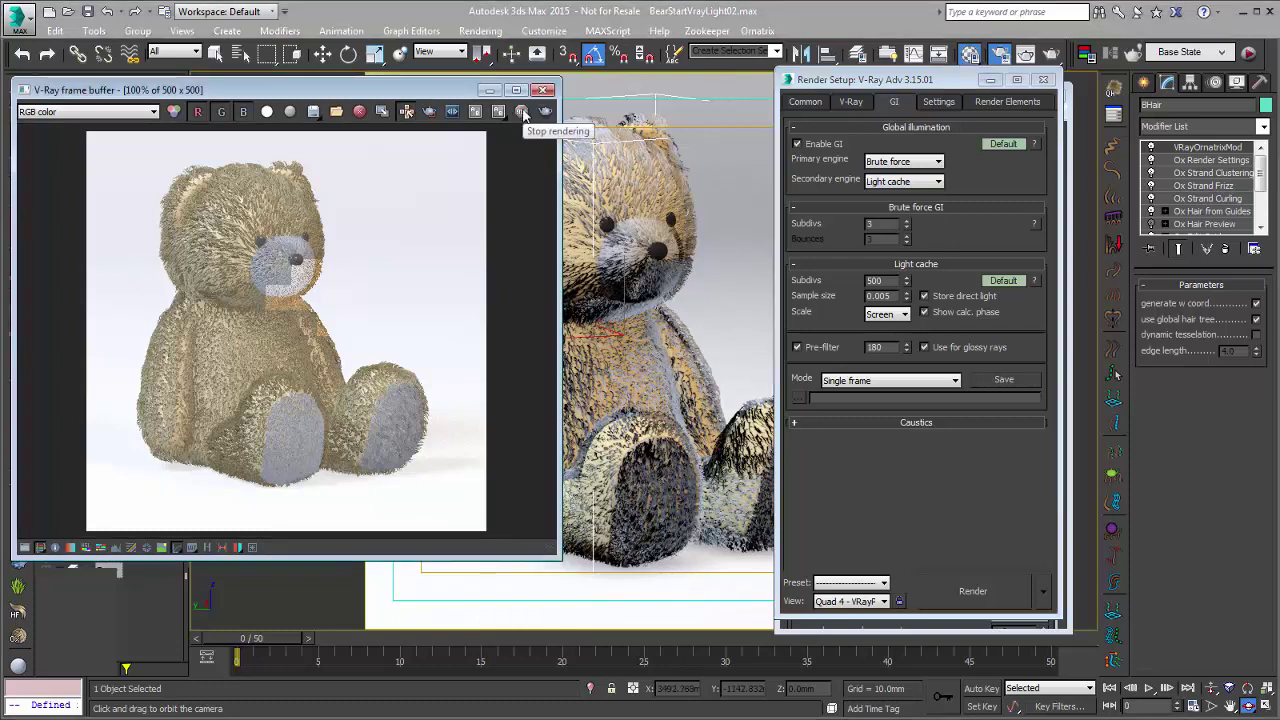
pyautogui.click(541, 89)
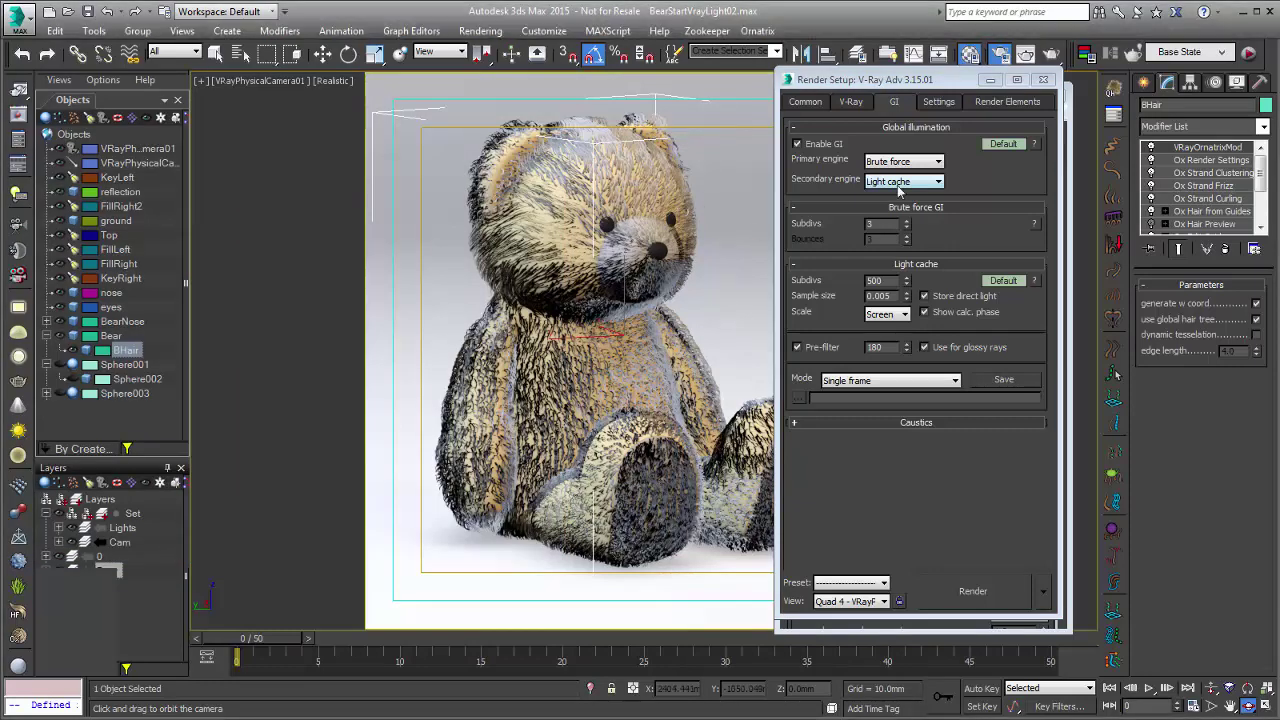
pyautogui.click(855, 226)
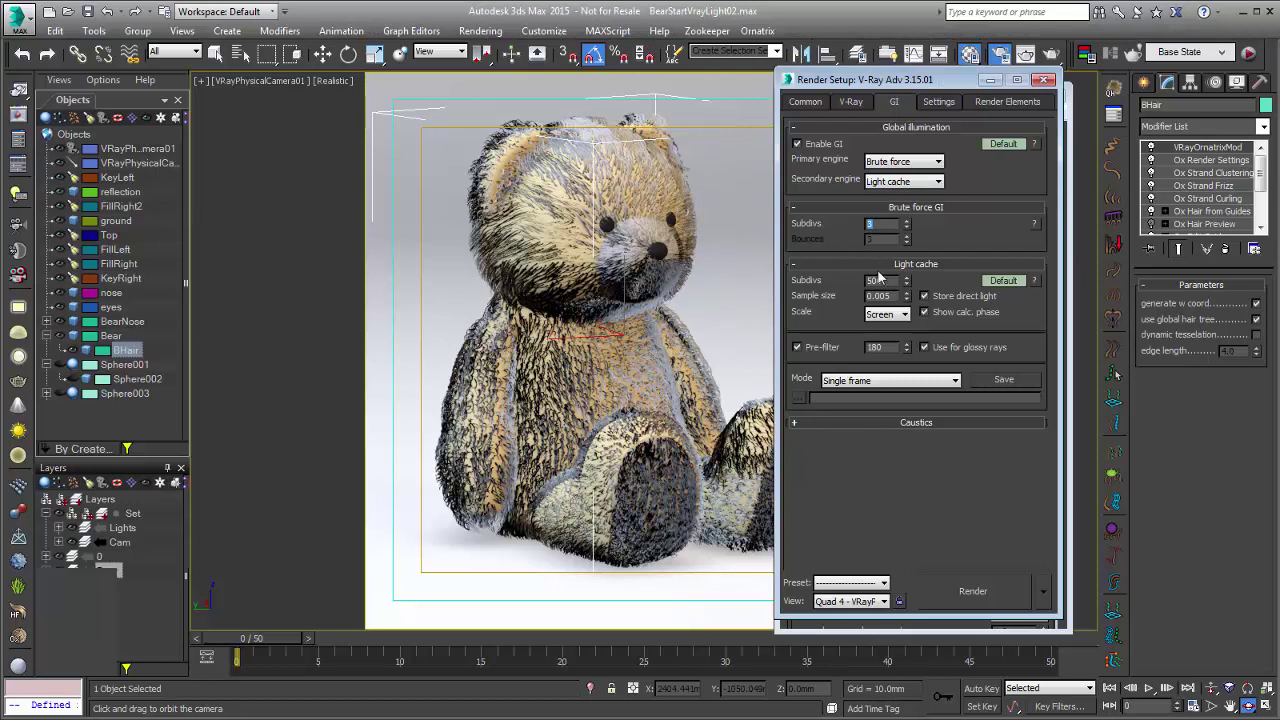
pyautogui.press('Tab')
# - Render the bear with the new GI settings and zoom the frame buffer to check the fur
pyautogui.click(1053, 56)
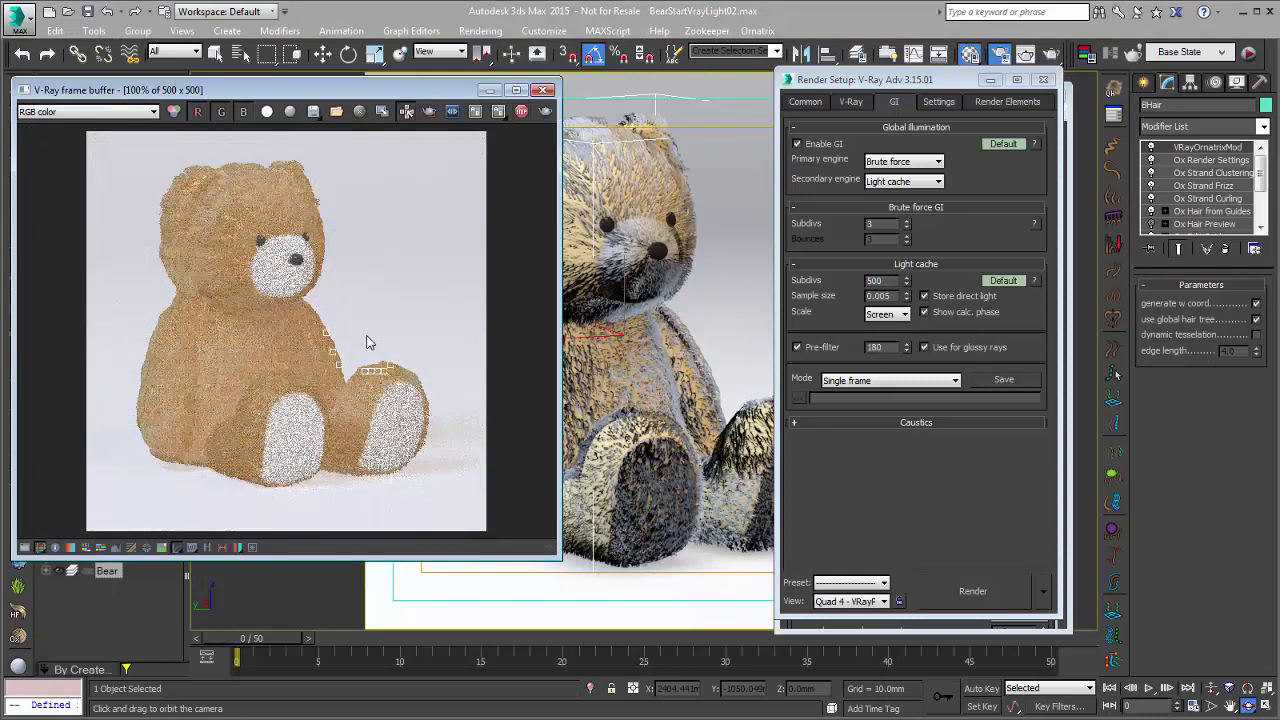
pyautogui.scroll(1, 215, 232)
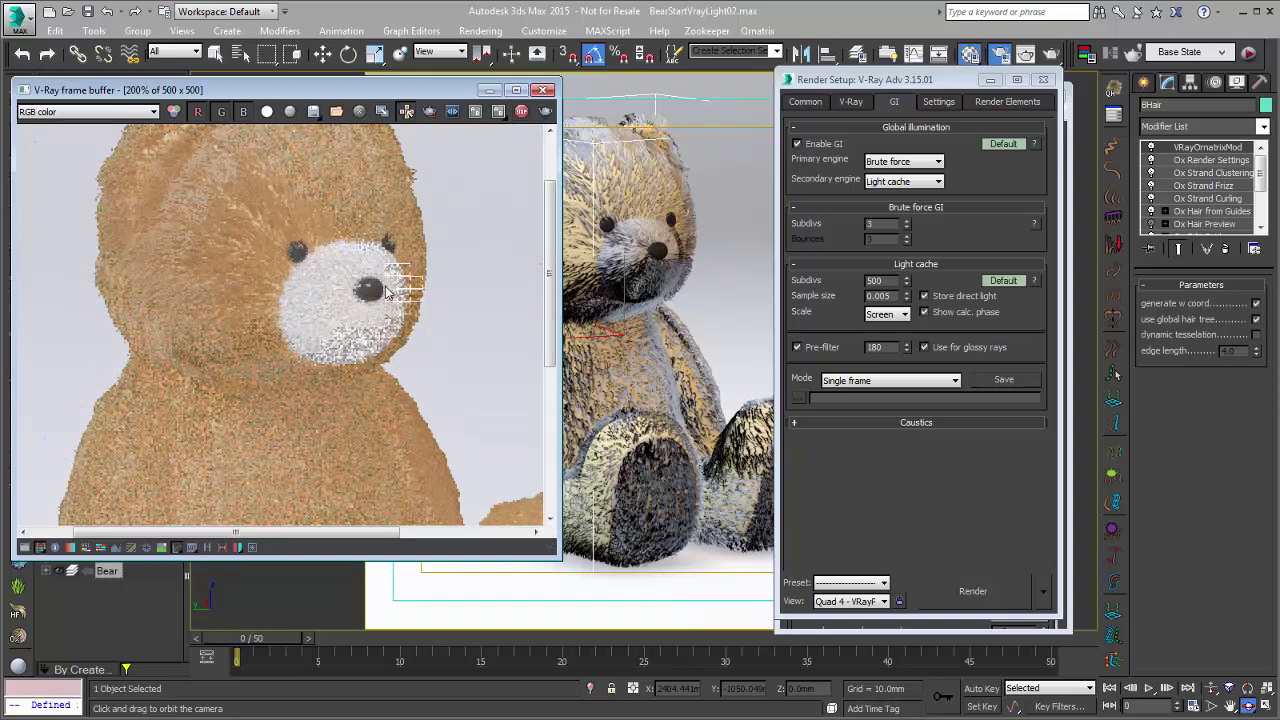
pyautogui.scroll(2, 323, 330)
pyautogui.scroll(-3, 331, 306)
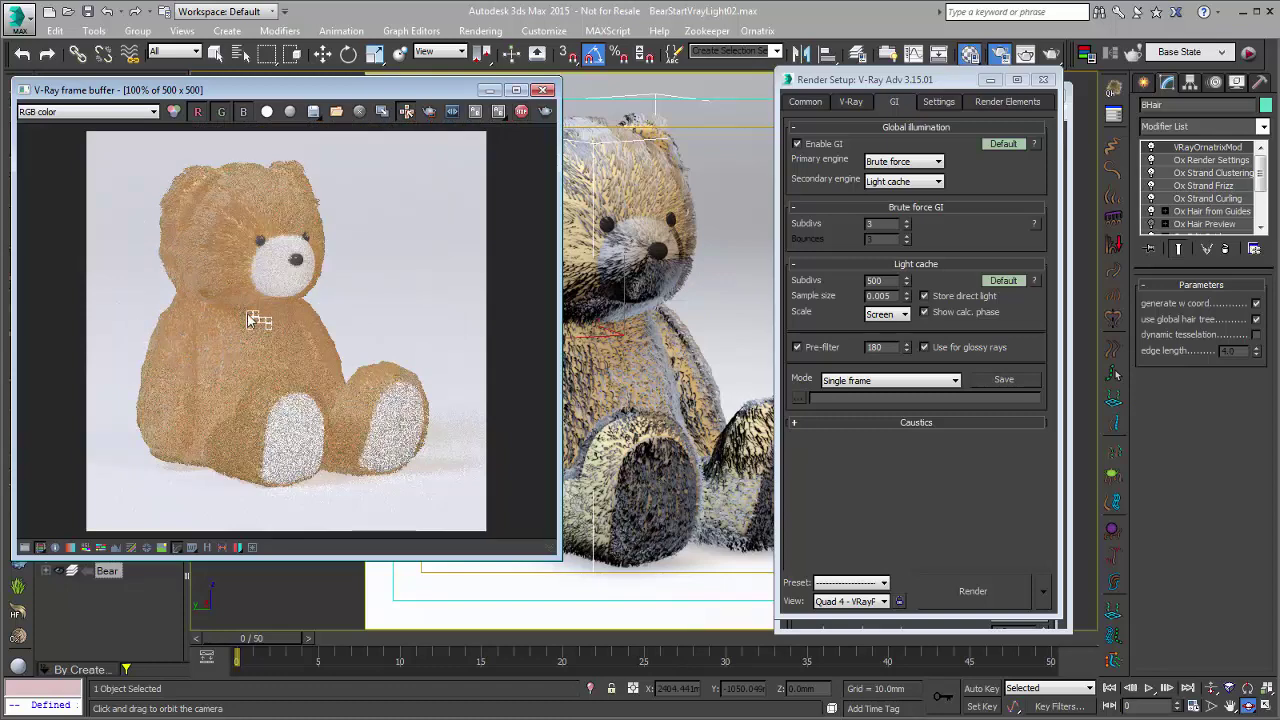
pyautogui.scroll(-1, 197, 303)
pyautogui.scroll(1, 235, 297)
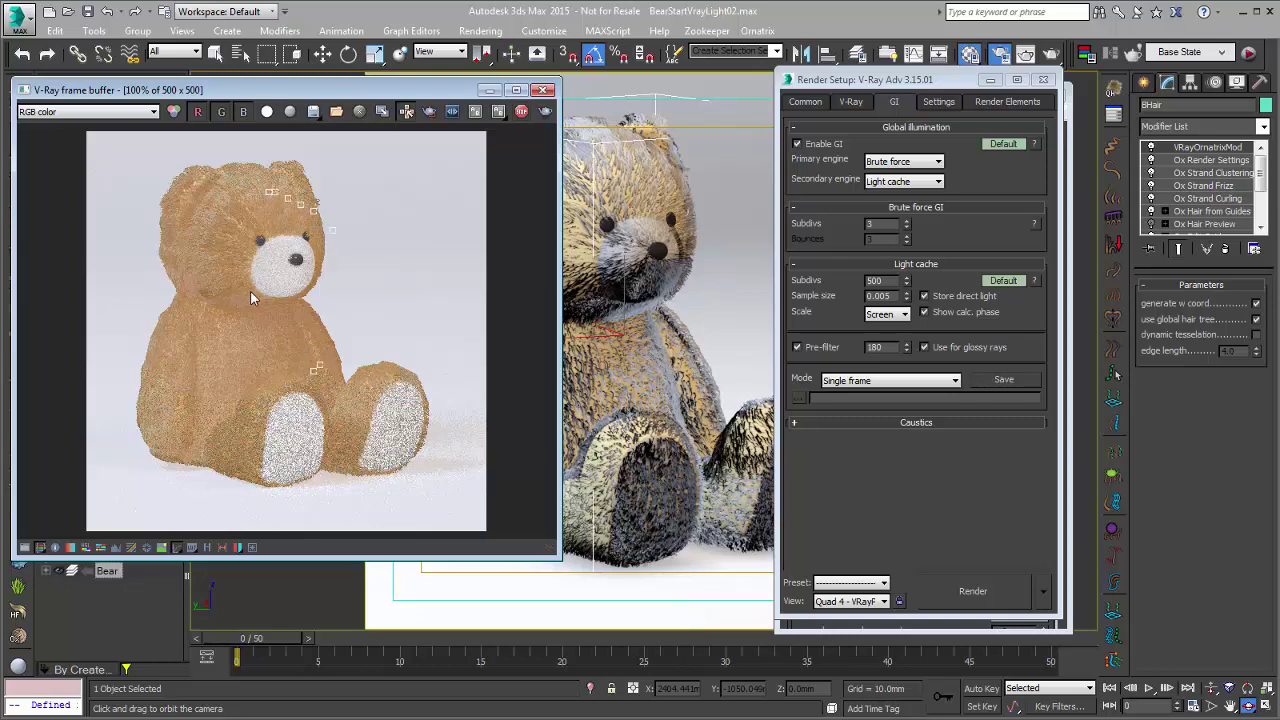
pyautogui.moveTo(222, 93); pyautogui.dragTo(409, 95)
# - Tick Shadows for FillRight2 in the V-Ray Light Lister and set the V-Ray Image sampler type to Progressive
pyautogui.click(20, 198)
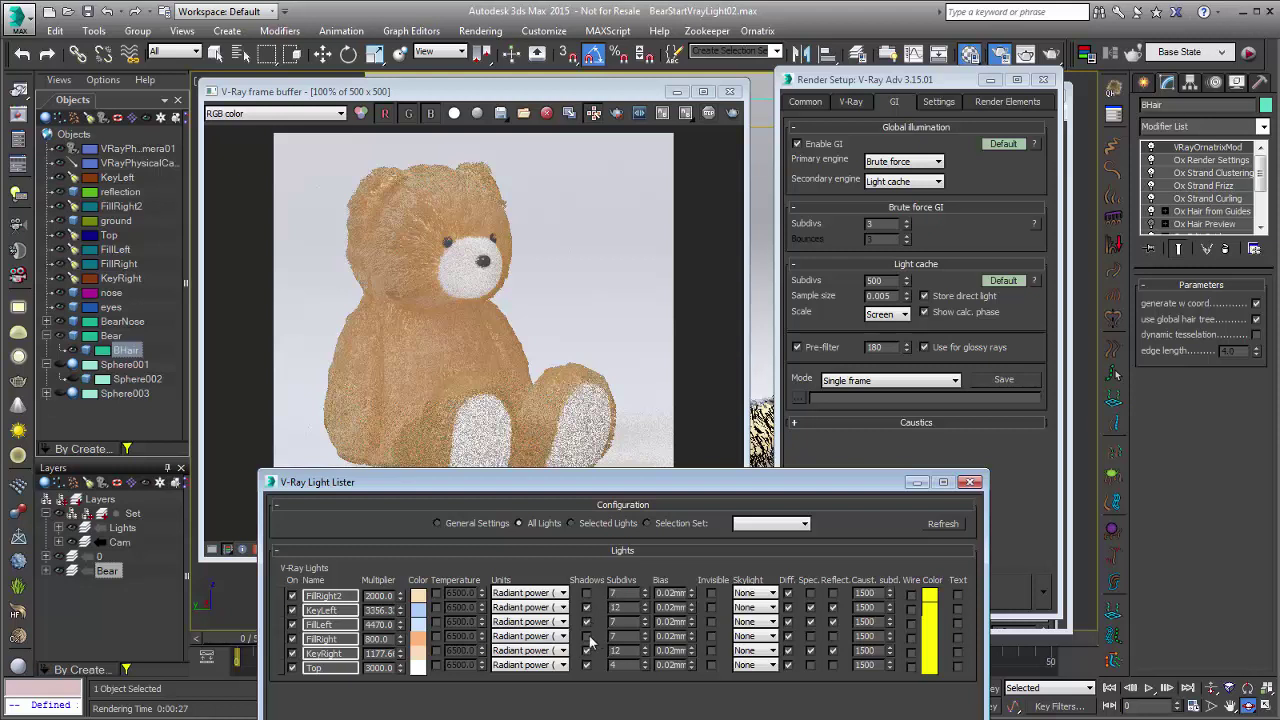
pyautogui.click(586, 594)
pyautogui.click(938, 101)
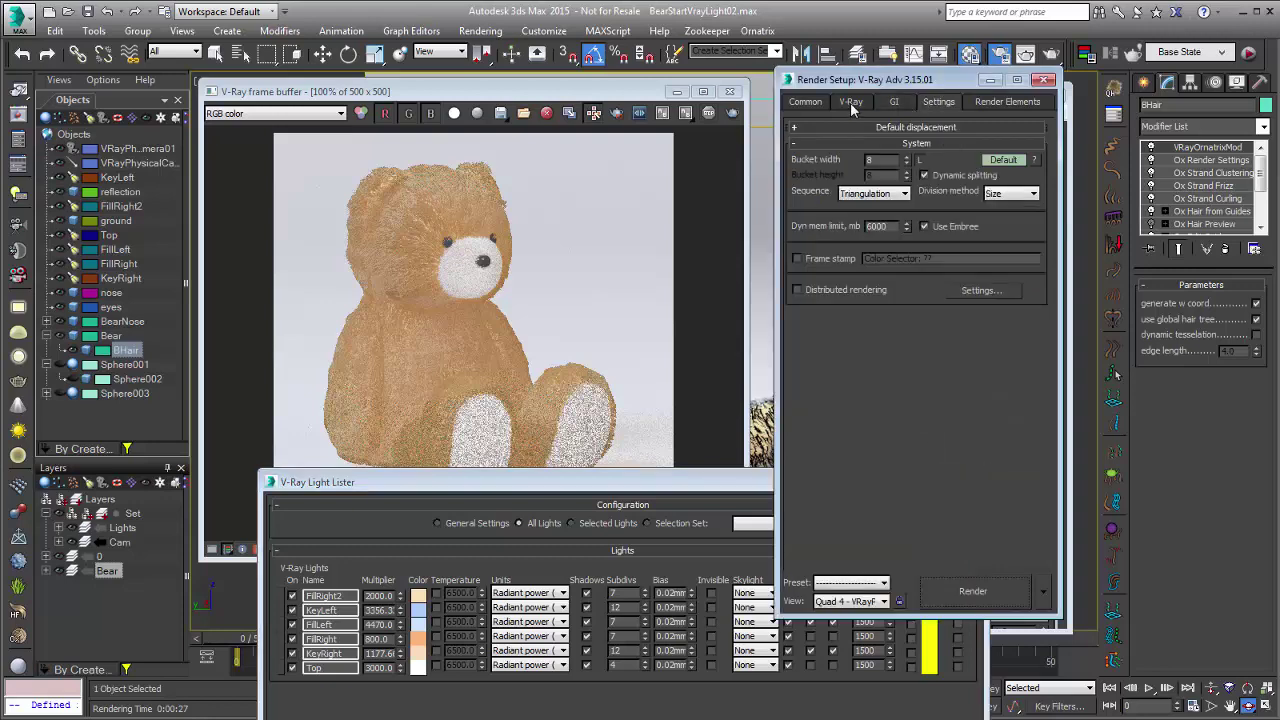
pyautogui.click(851, 103)
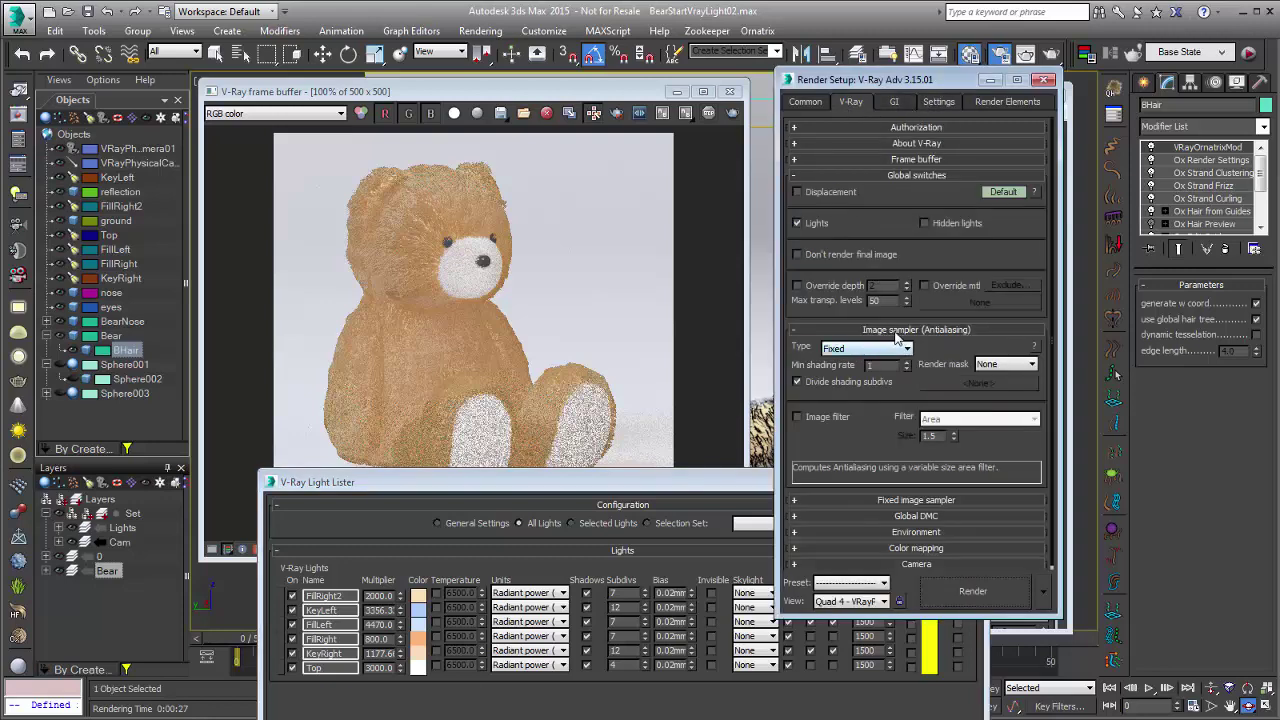
pyautogui.click(861, 349)
pyautogui.click(853, 393)
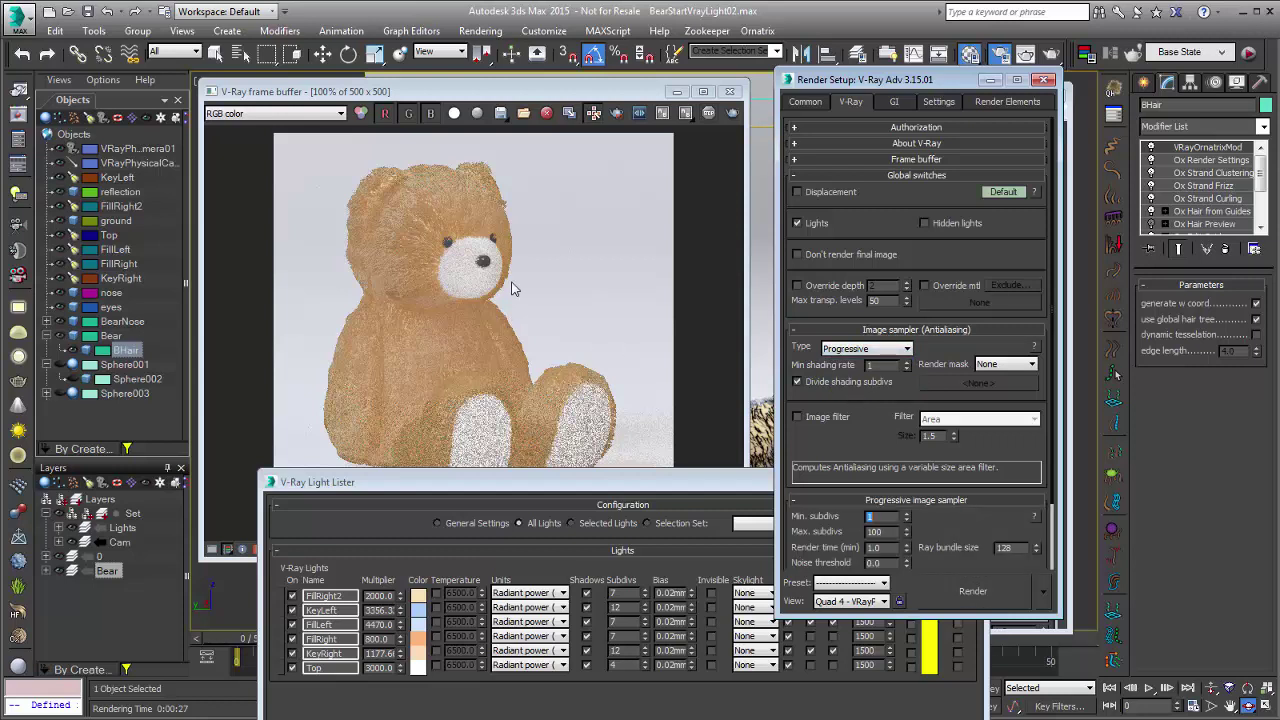
pyautogui.click(732, 115)
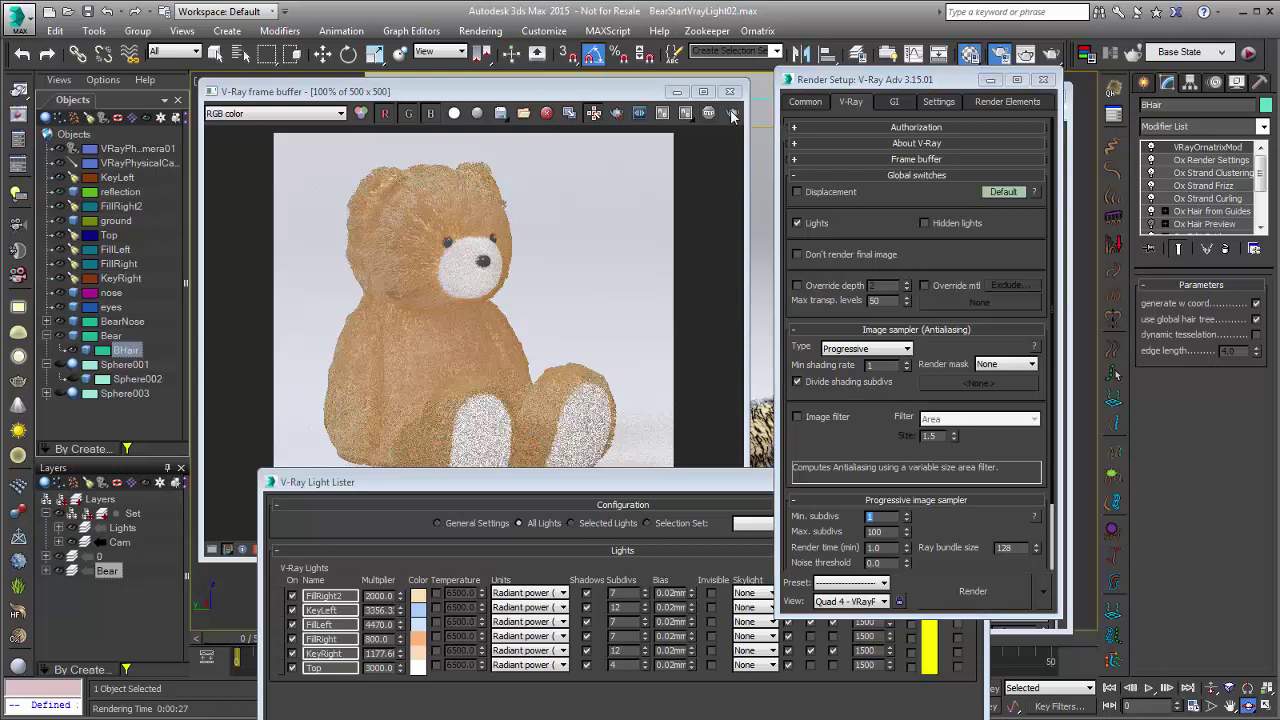
# - Render the bear with the Progressive sampler, zoom to inspect the fur, then reopen the hair material
pyautogui.click(732, 115)
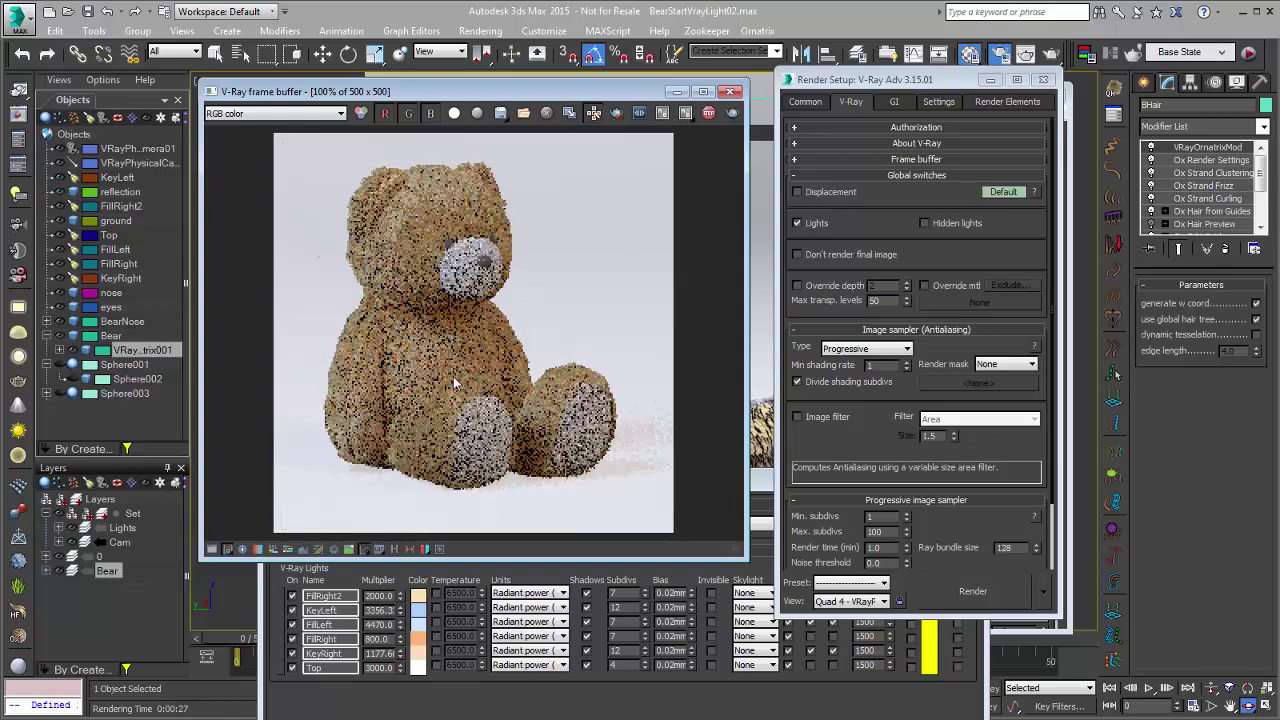
pyautogui.scroll(1, 417, 257)
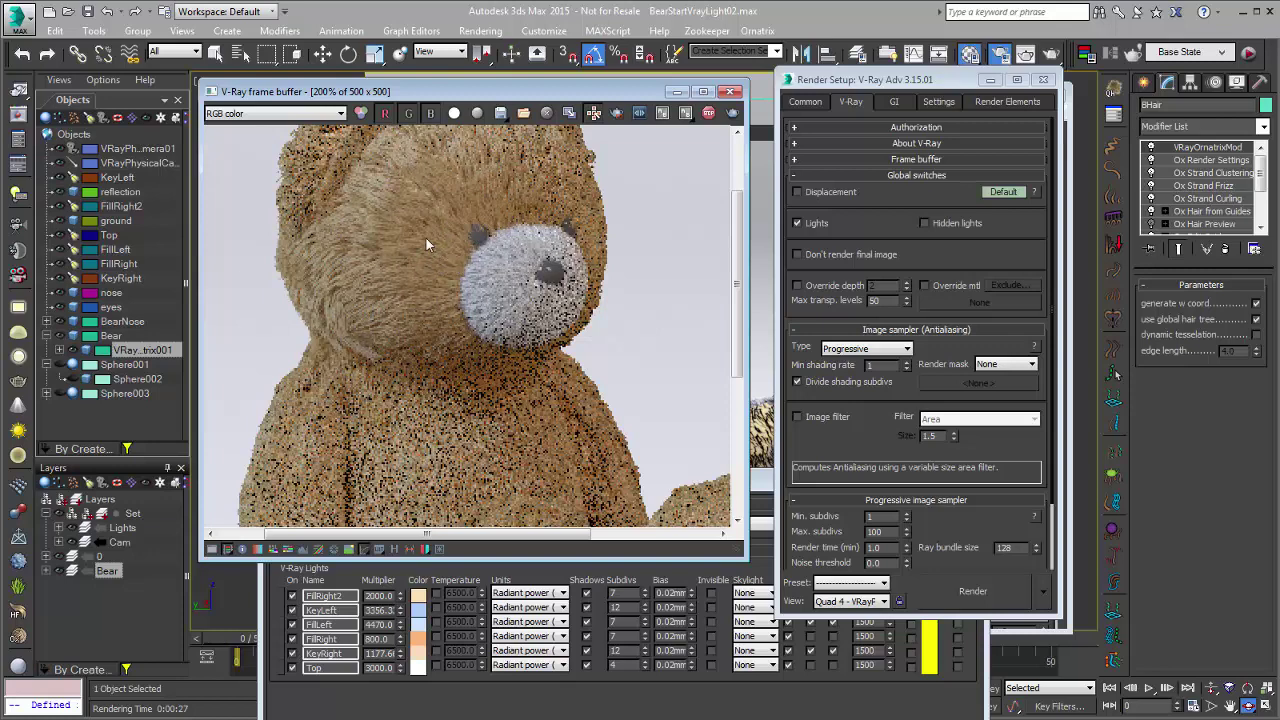
pyautogui.scroll(1, 405, 240)
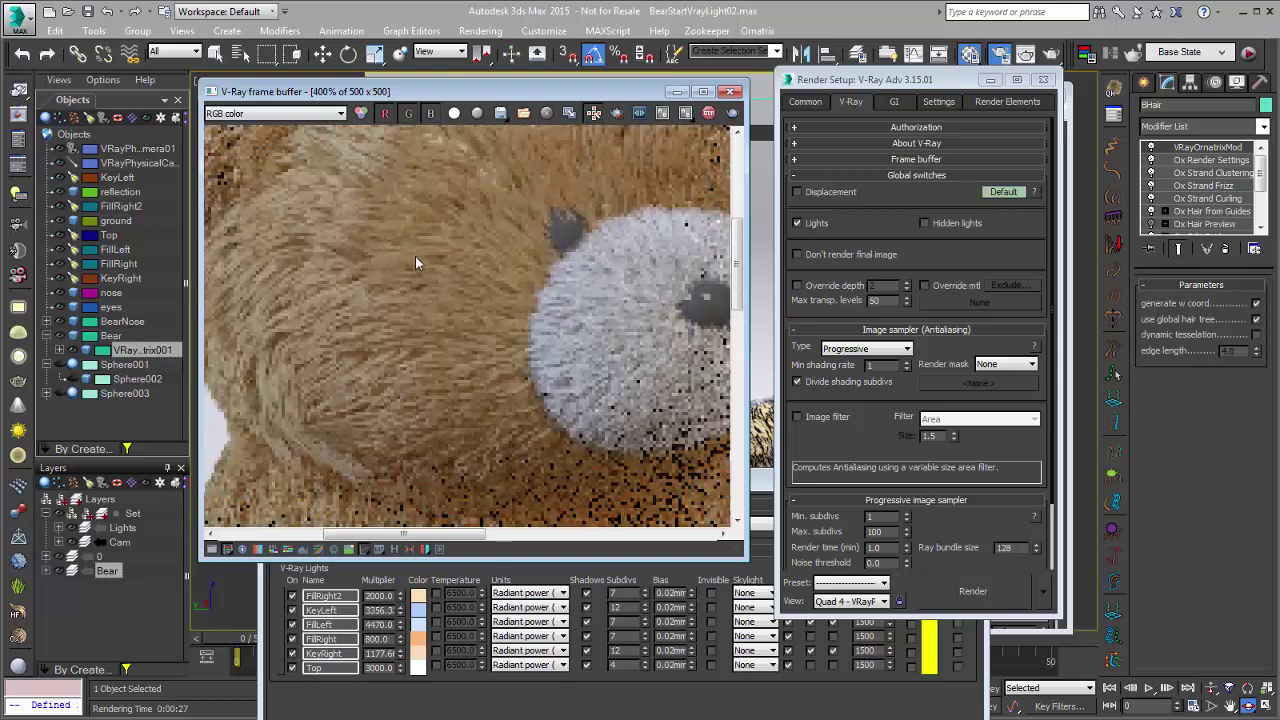
pyautogui.scroll(-1, 445, 243)
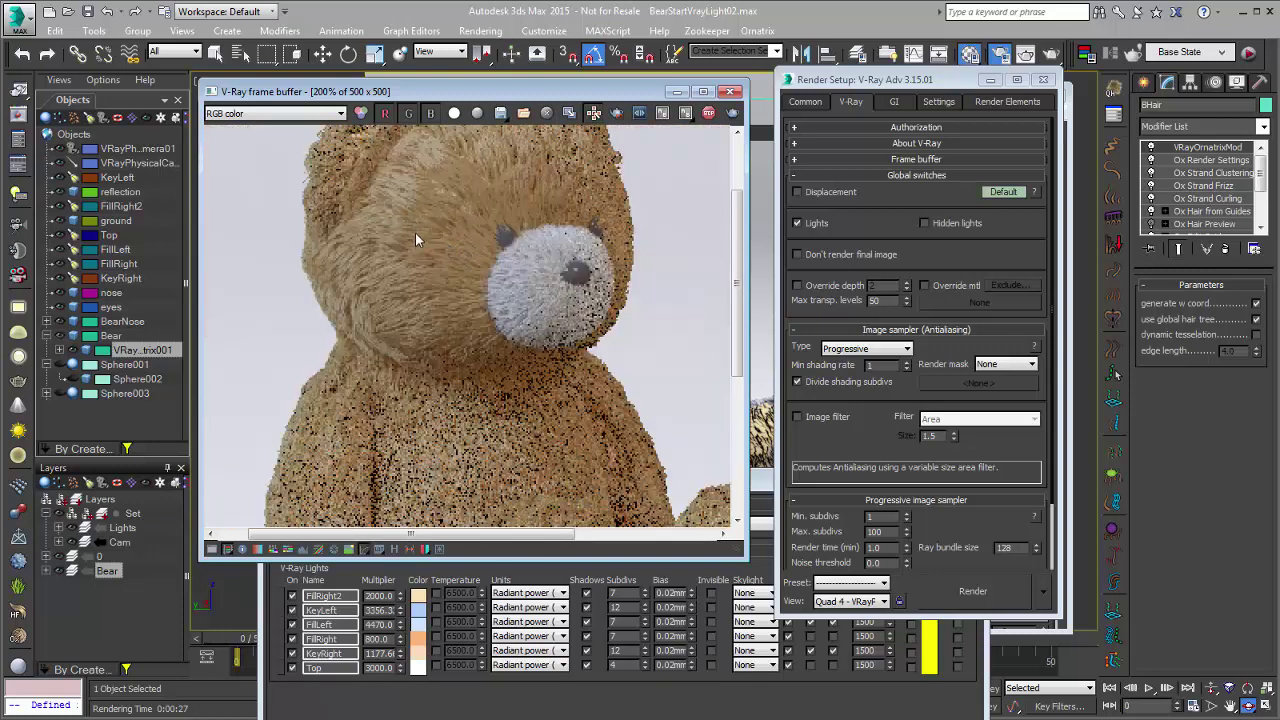
pyautogui.scroll(-1, 415, 232)
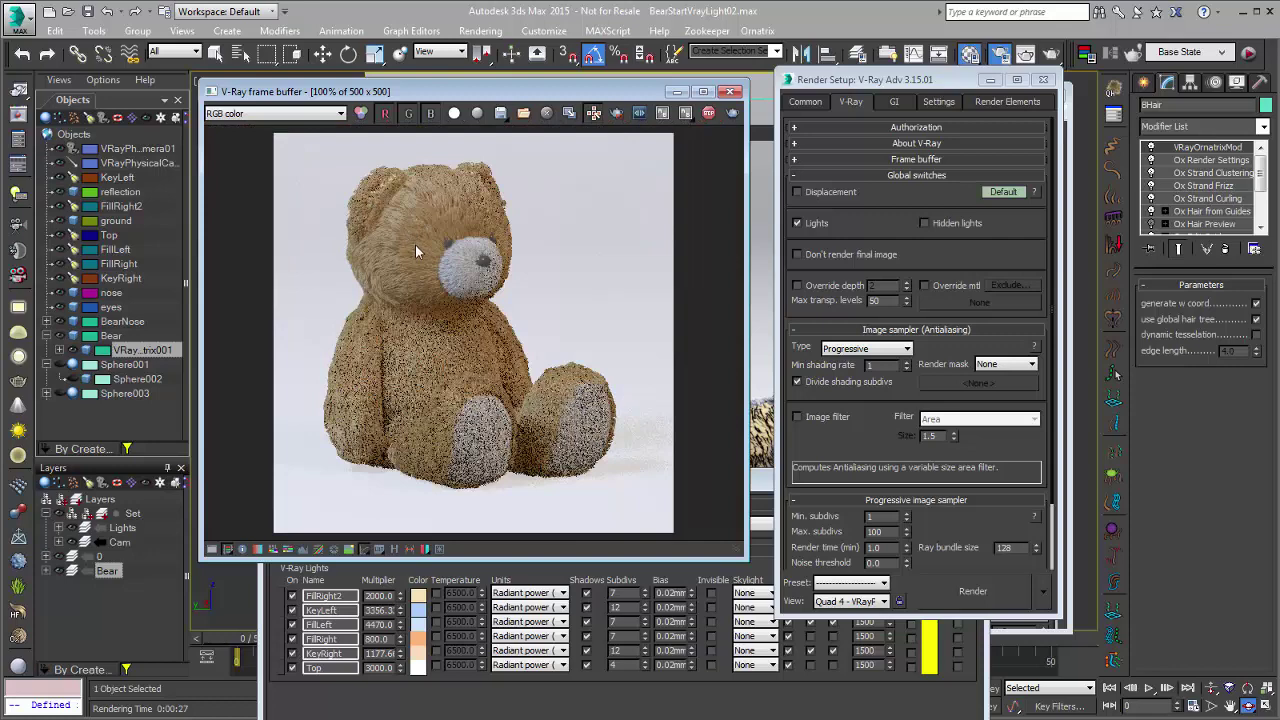
pyautogui.scroll(1, 550, 380)
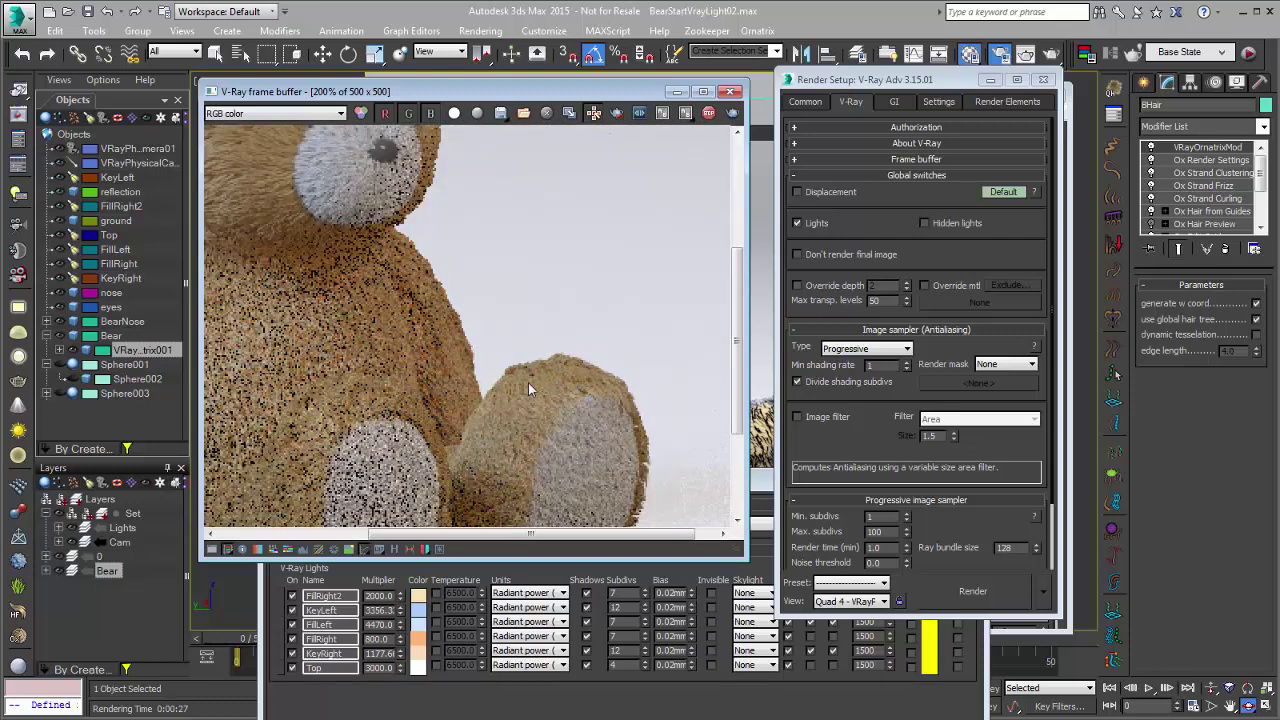
pyautogui.scroll(-1, 504, 380)
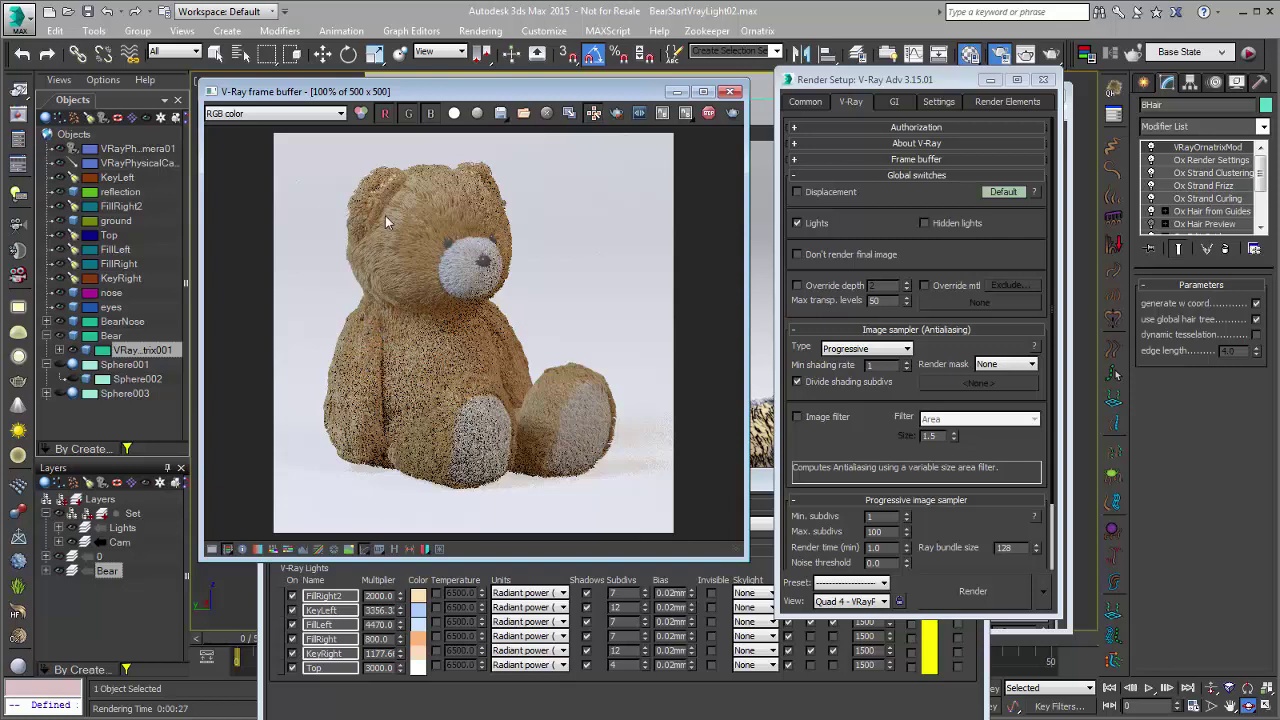
pyautogui.scroll(1, 385, 215)
pyautogui.scroll(-1, 416, 229)
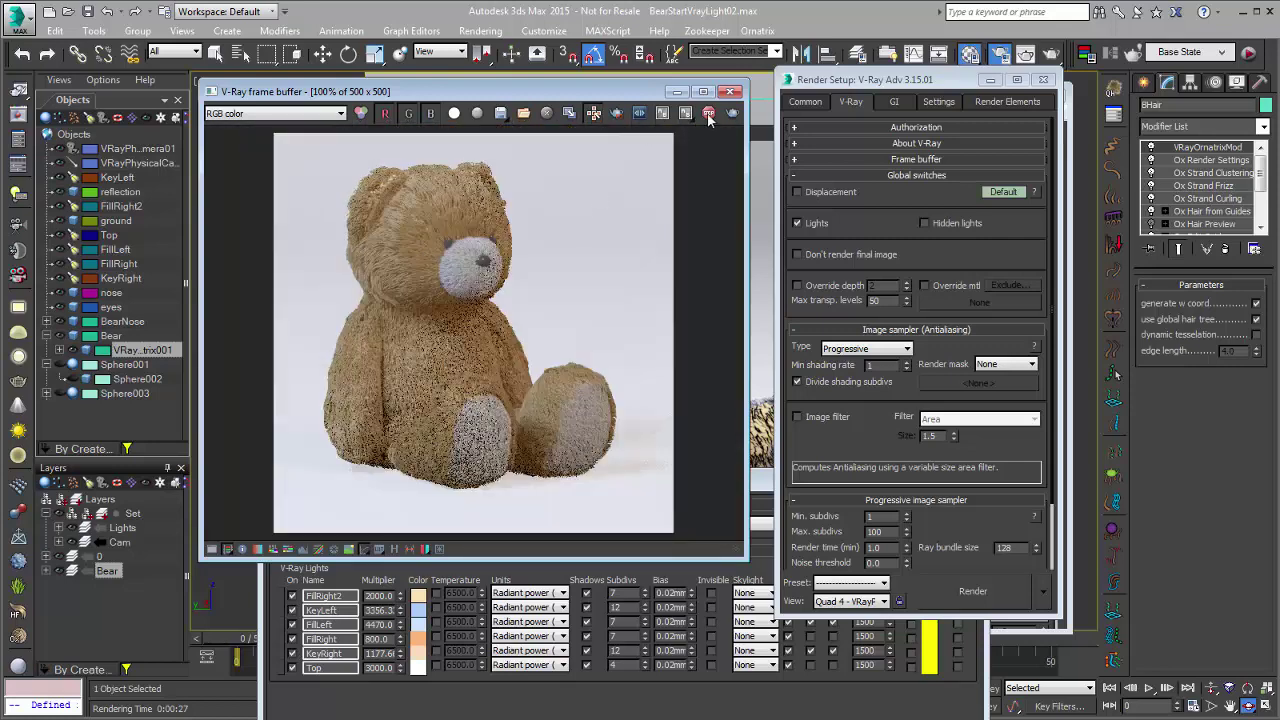
pyautogui.press('m')
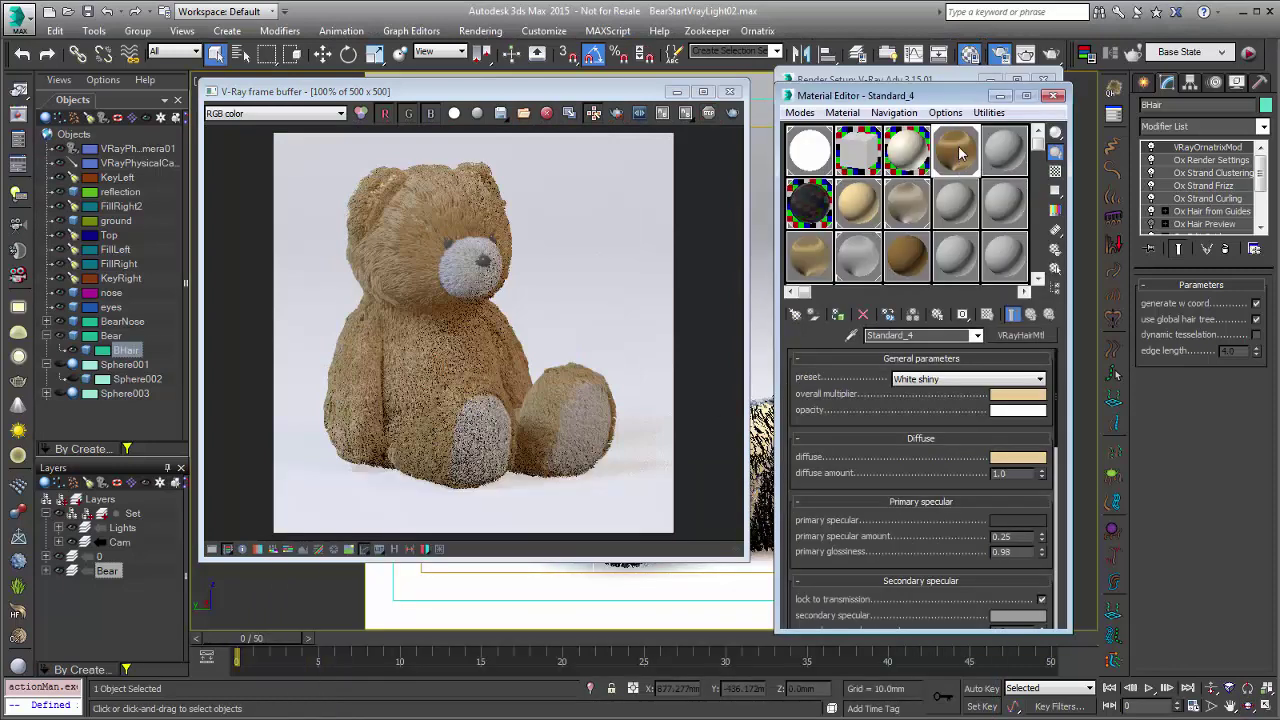
# - Lighten the hair's overall multiplier to pale cream (RGB 240/223/196) and re-render the bear
pyautogui.click(1010, 402)
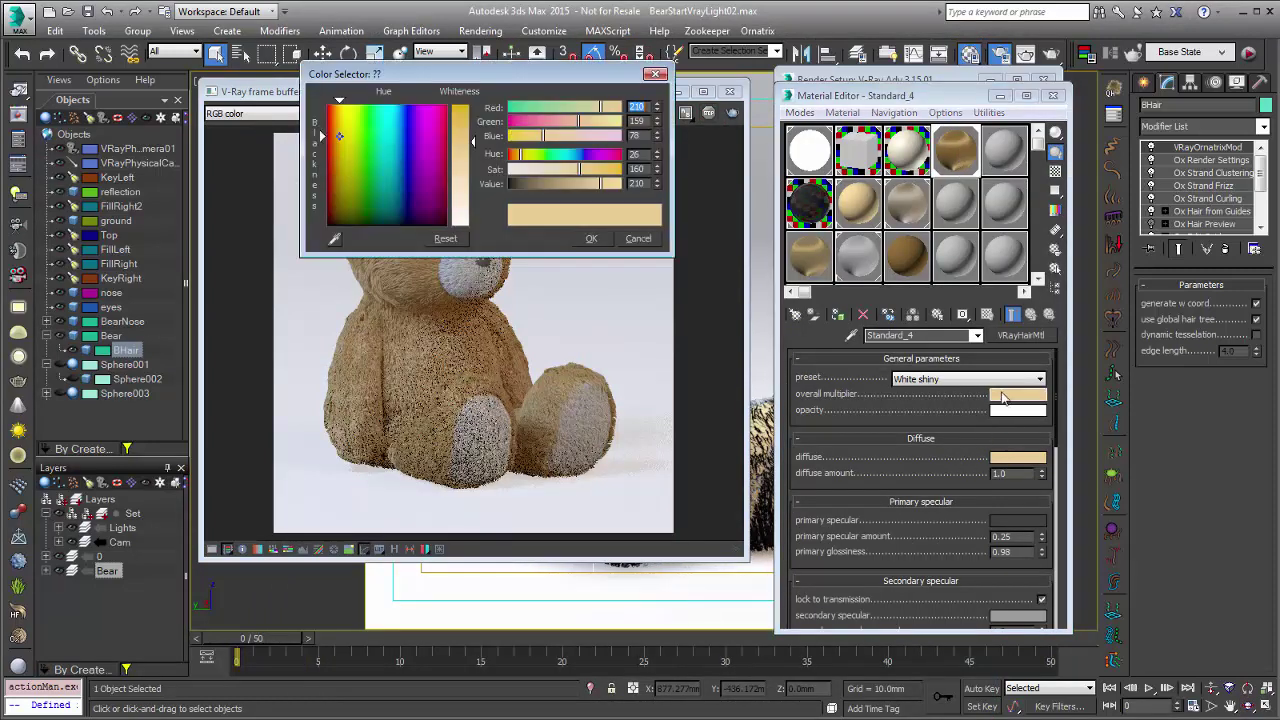
pyautogui.moveTo(455, 155); pyautogui.dragTo(474, 203)
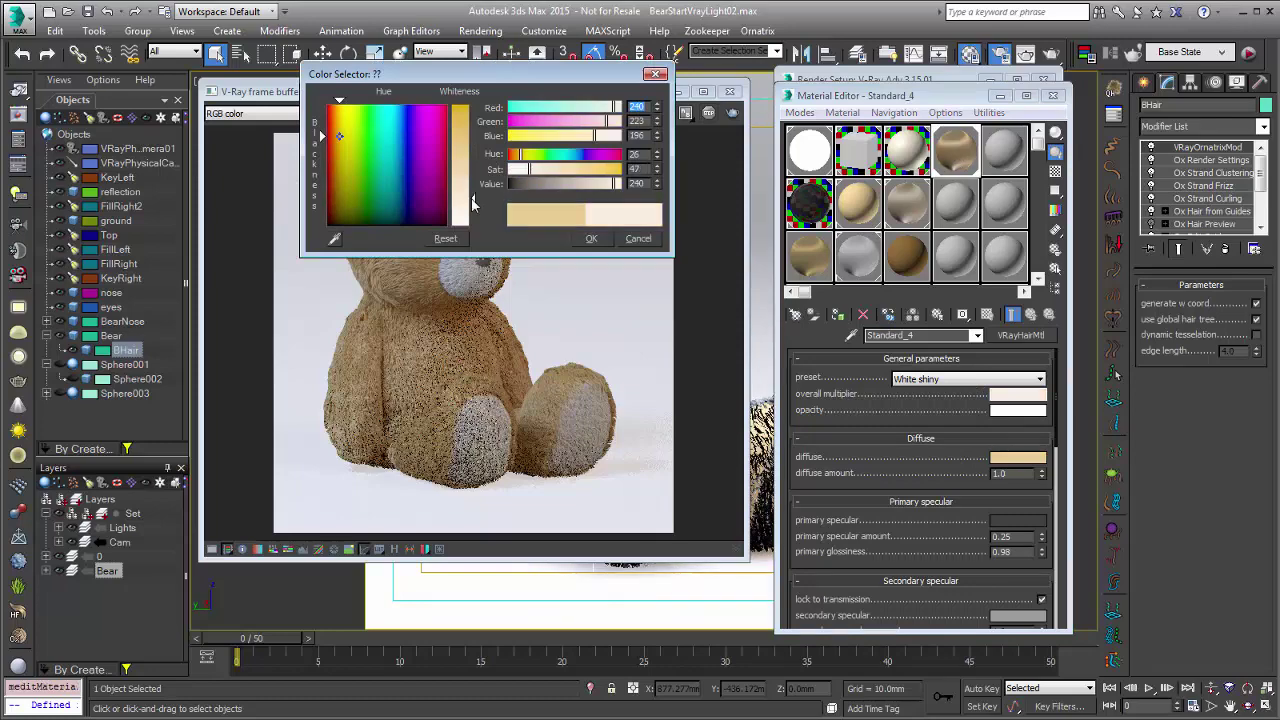
pyautogui.click(592, 239)
pyautogui.click(731, 116)
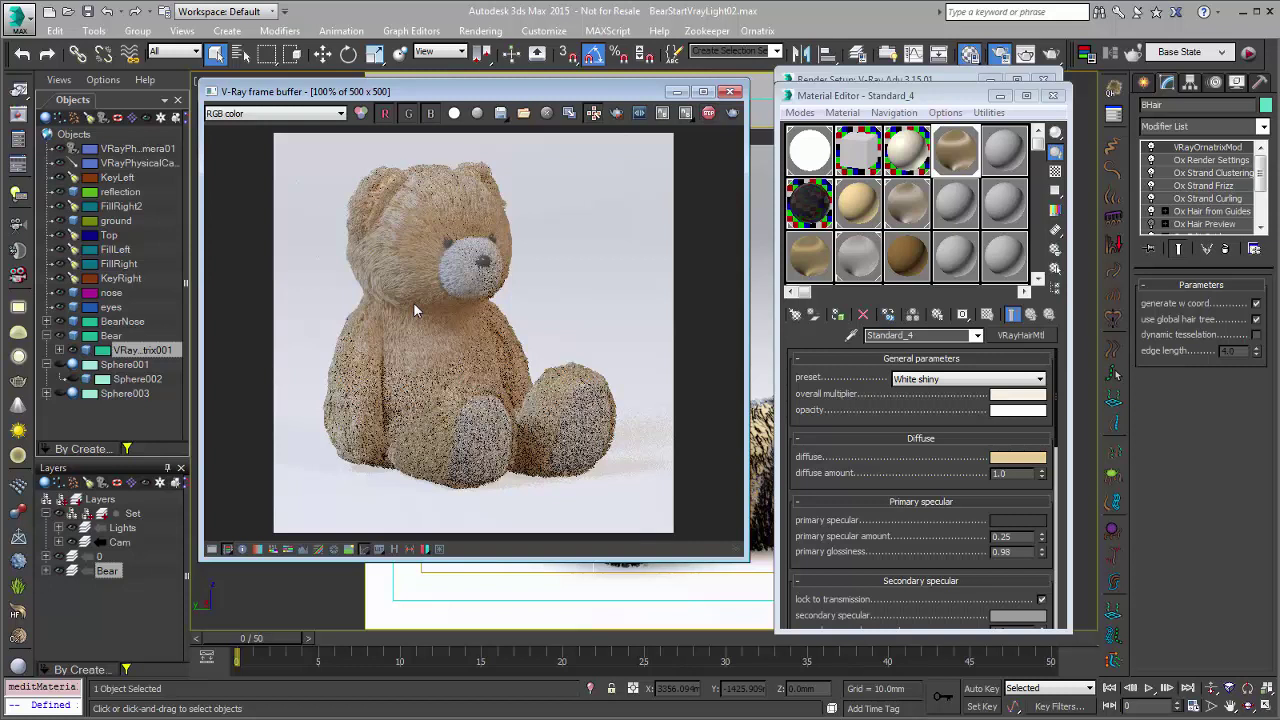
# - Stop the render, close the frame buffer, and set FillRight2 subdivs to 14 and KeyLeft to 24
pyautogui.click(710, 117)
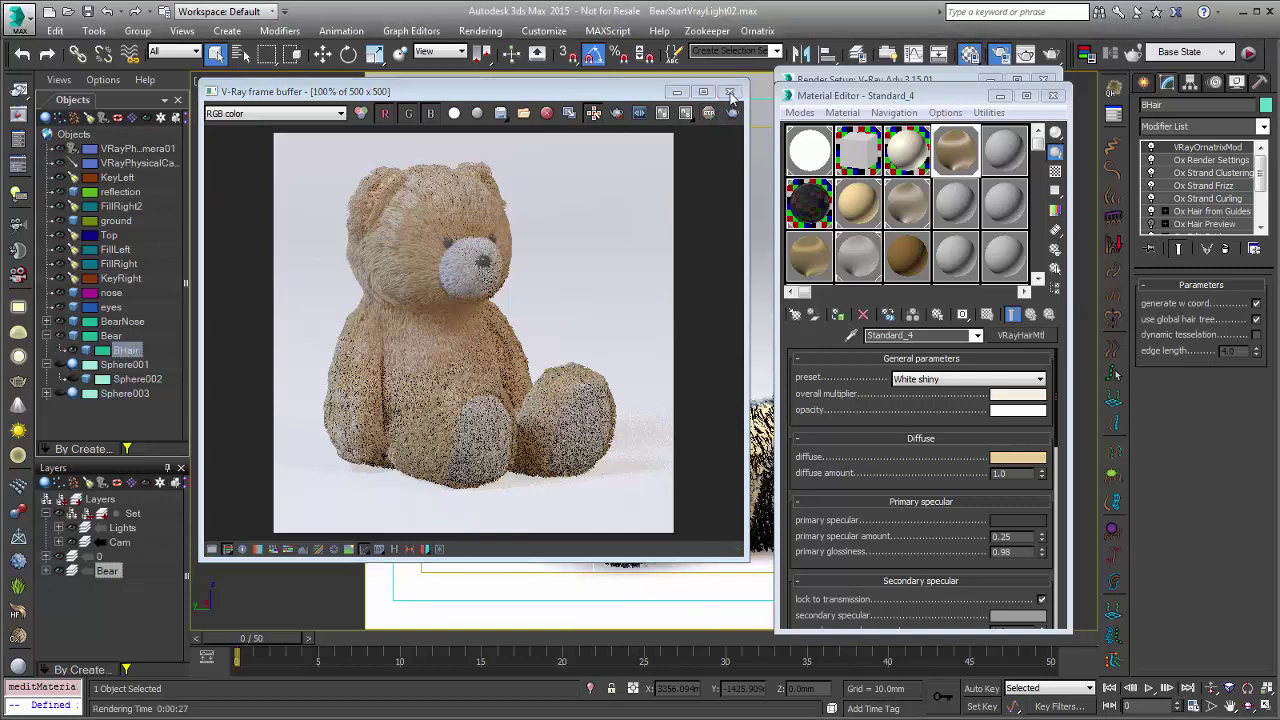
pyautogui.click(731, 91)
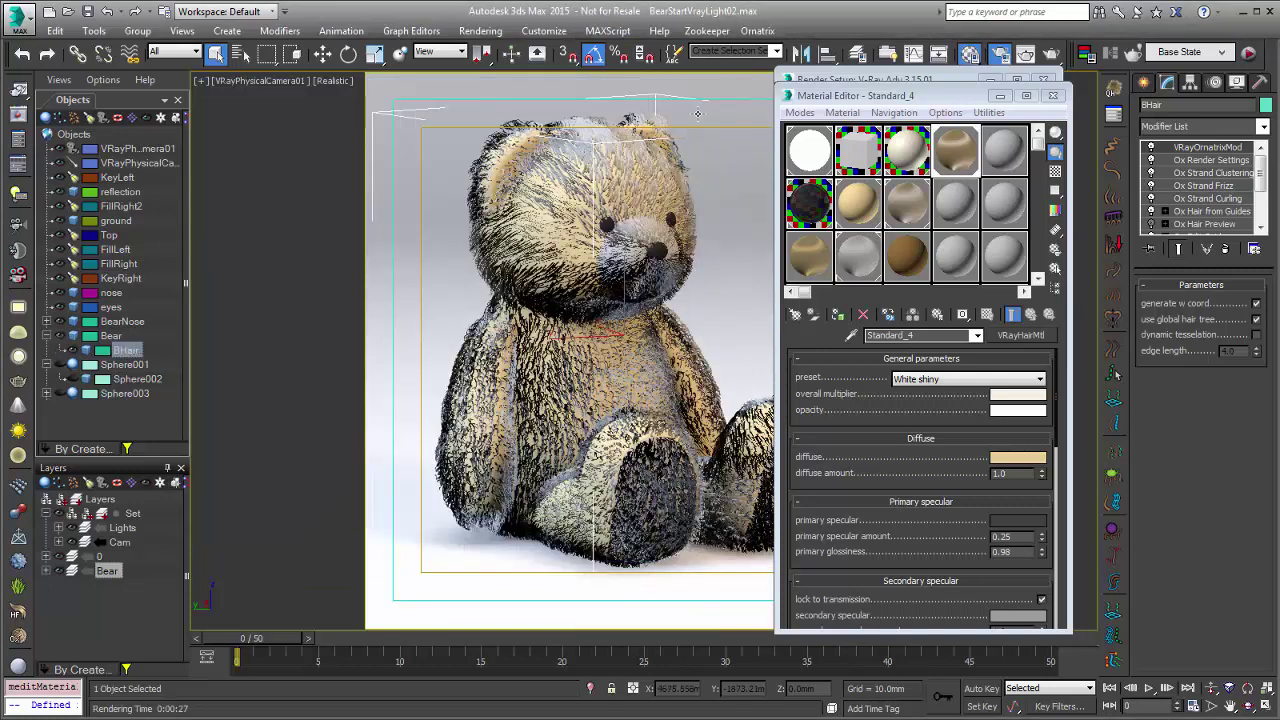
pyautogui.click(19, 200)
pyautogui.doubleClick(624, 594)
pyautogui.write('14')
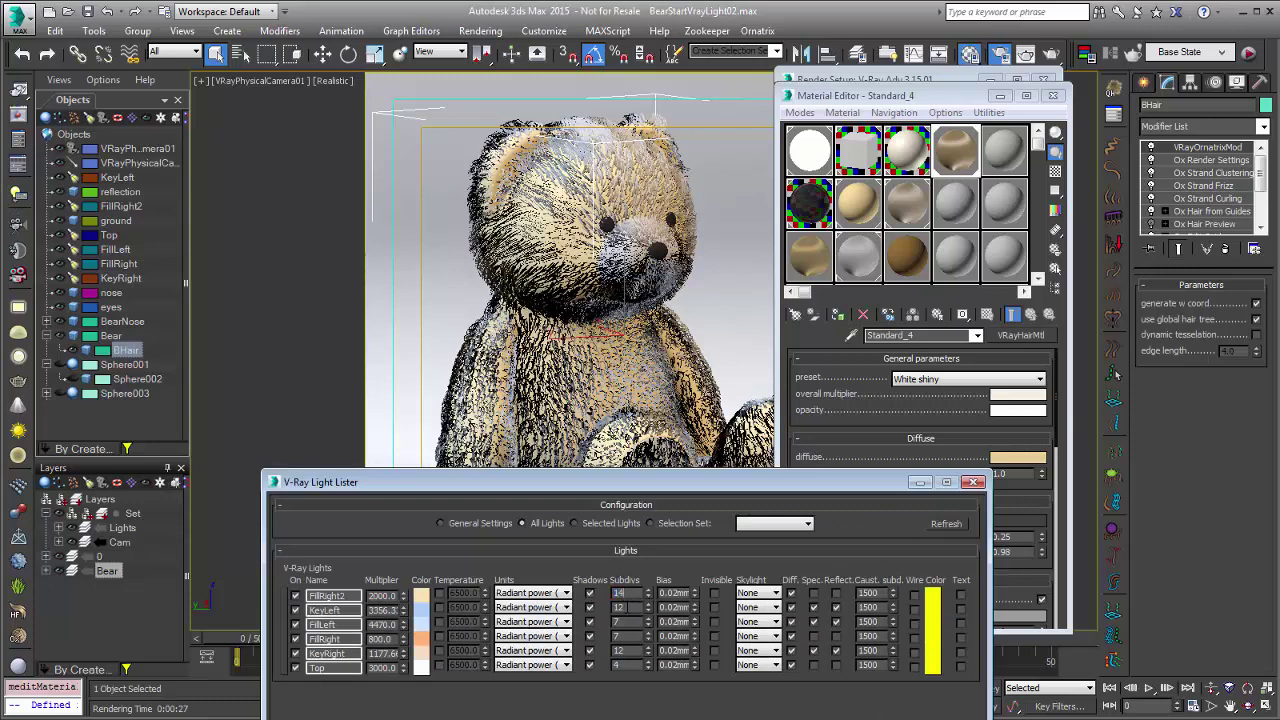
pyautogui.doubleClick(620, 607)
pyautogui.write('24')
# - Set FillLeft subdivs to 12, FillRight to 14, KeyRight to 24 and Top to 8
pyautogui.doubleClick(621, 621)
pyautogui.write('12')
pyautogui.doubleClick(628, 636)
pyautogui.write('14')
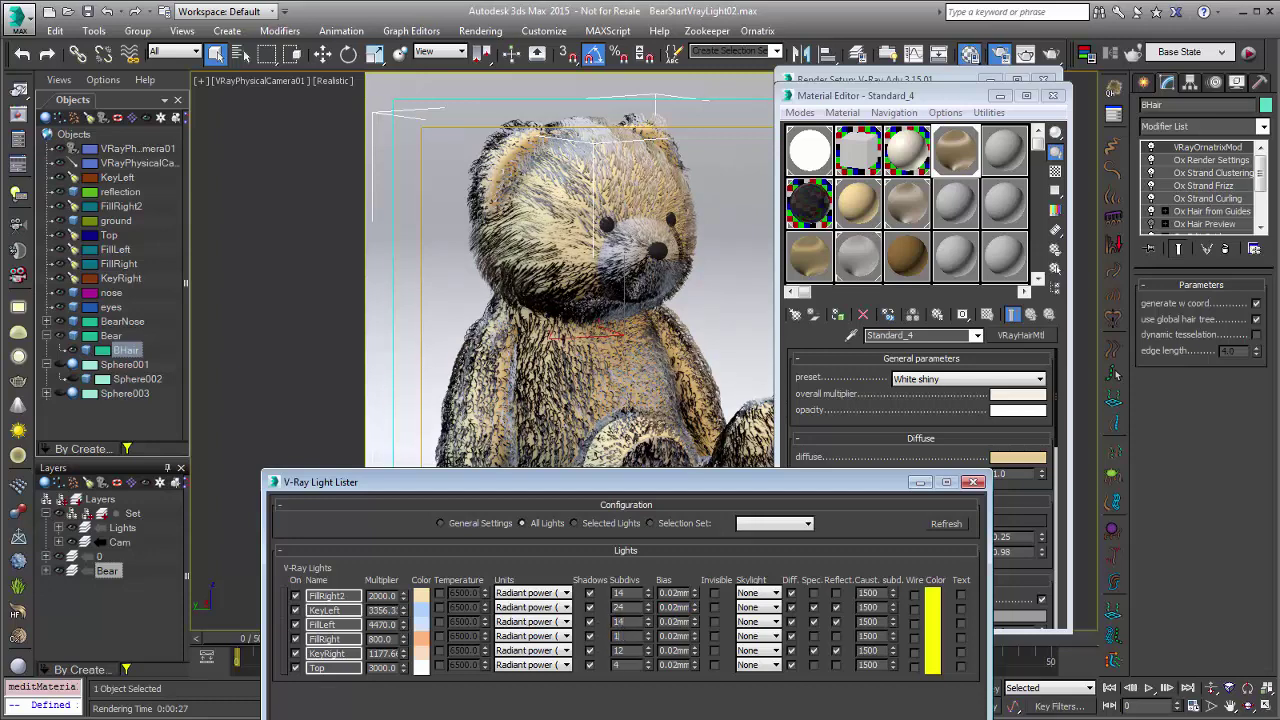
pyautogui.doubleClick(610, 651)
pyautogui.write('24')
pyautogui.press('Tab')
pyautogui.write('8')
pyautogui.press('Tab')
pyautogui.click(973, 482)
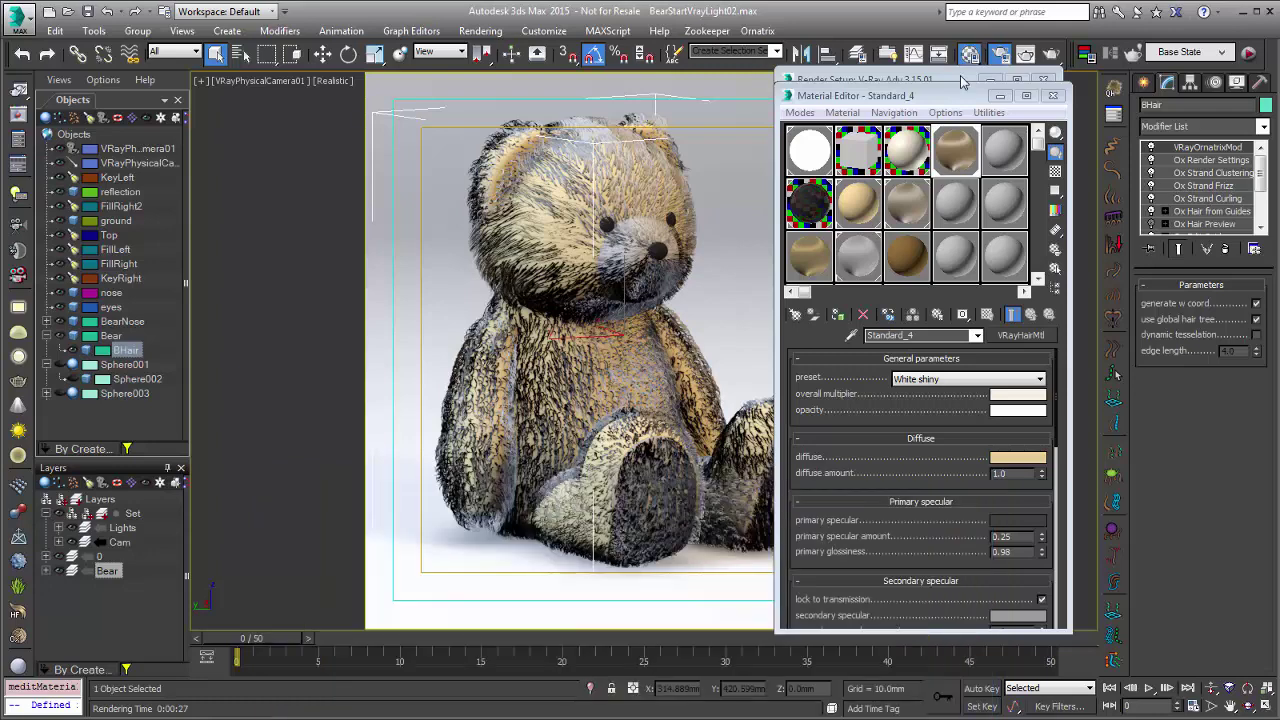
# - Set the brute force GI subdivs to 5 on the GI tab
pyautogui.click(962, 80)
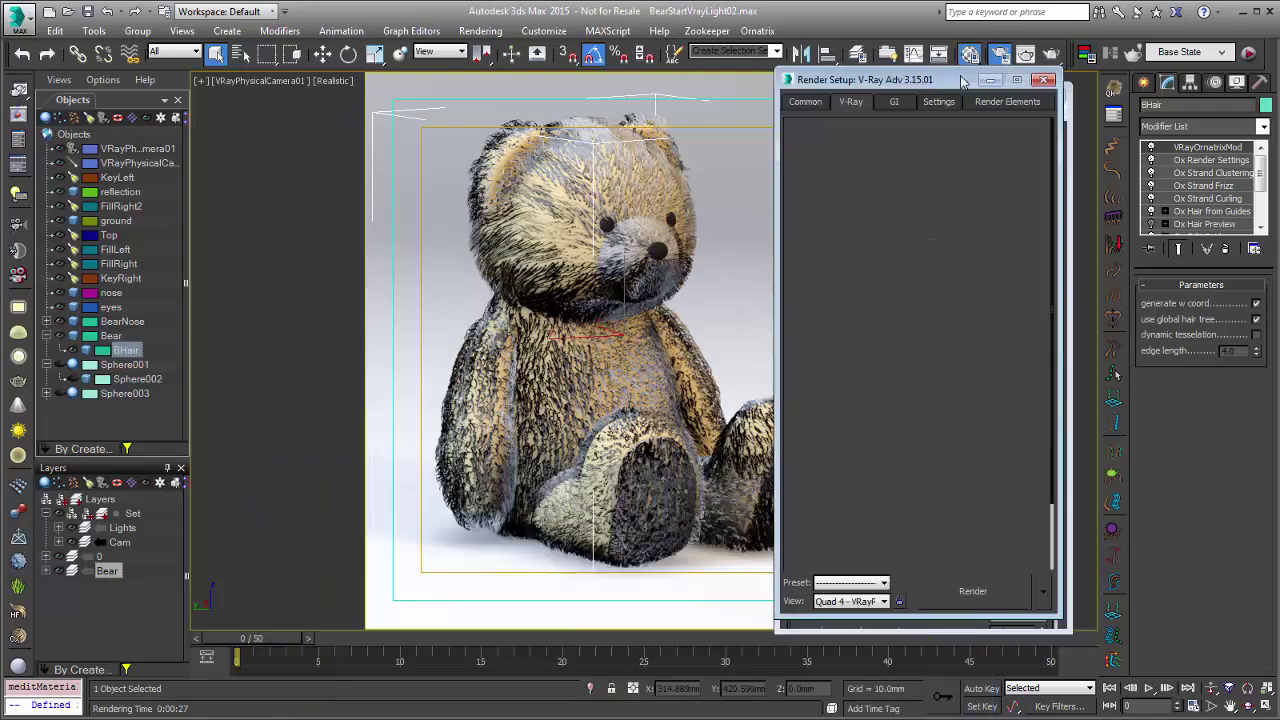
pyautogui.click(892, 103)
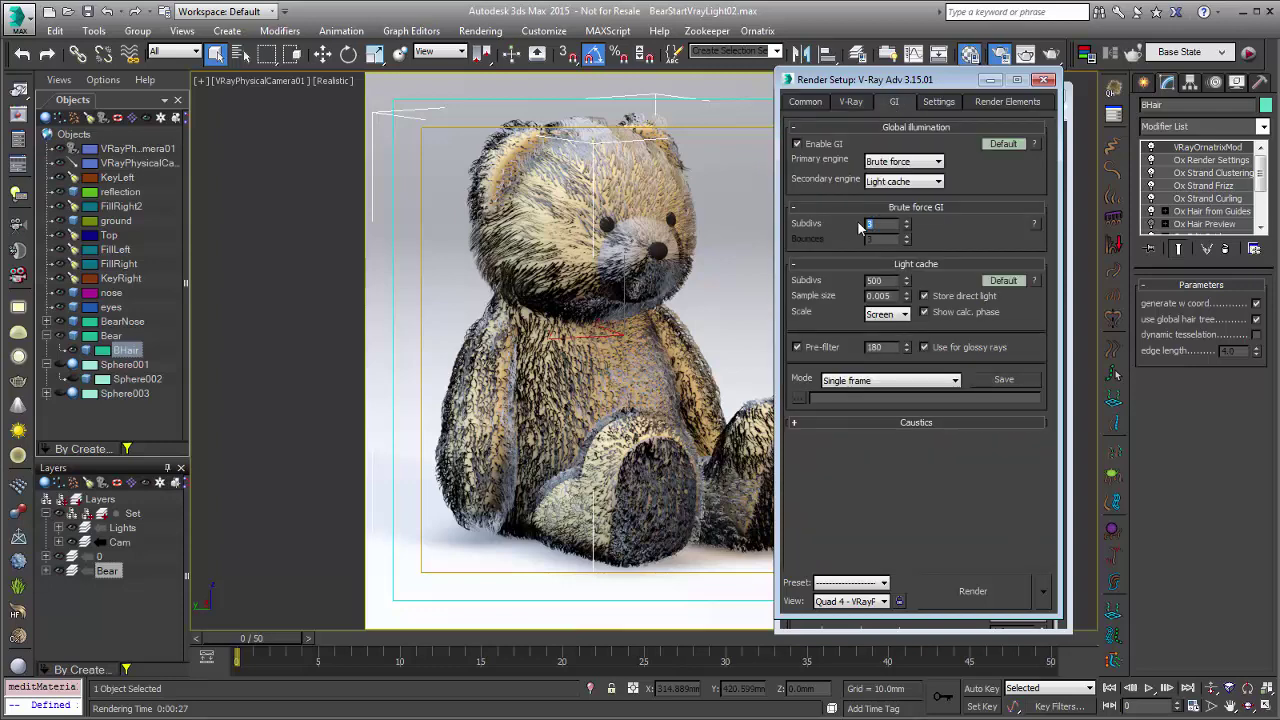
pyautogui.write('5')
pyautogui.click(884, 283)
# - Set the output width to 800 on the Common tab so the size becomes 800 × 800
pyautogui.click(851, 104)
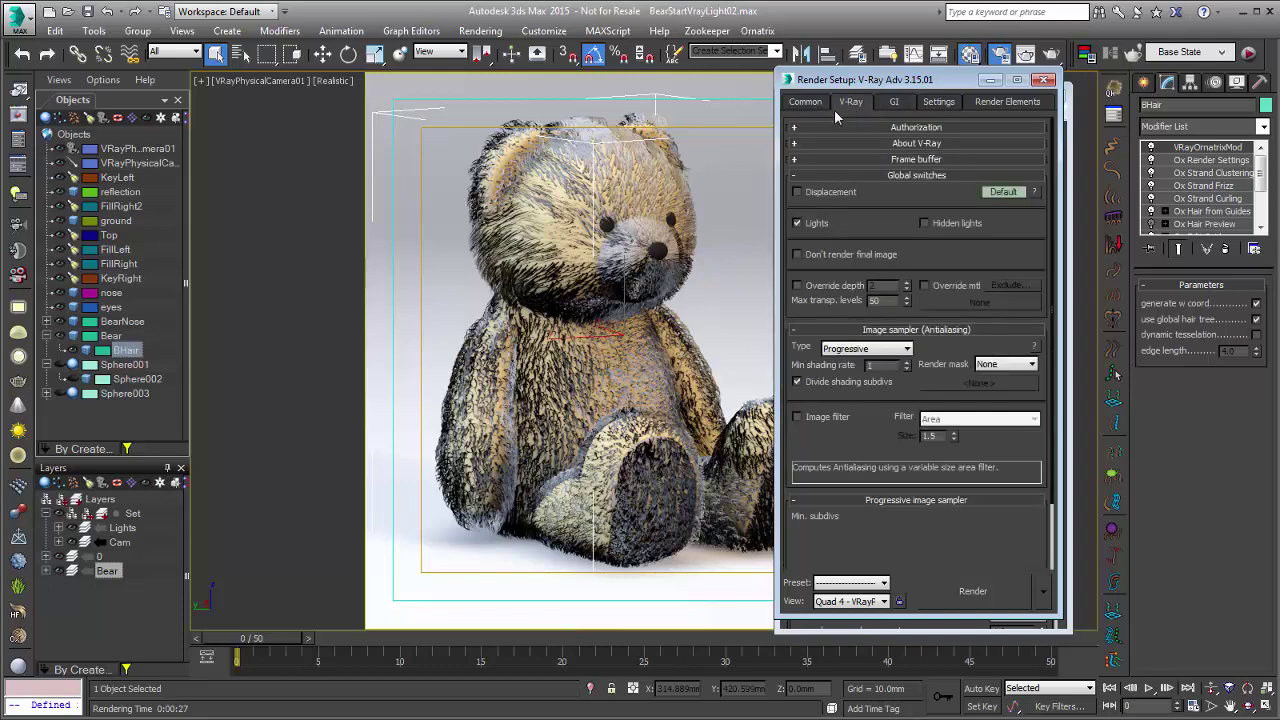
pyautogui.click(815, 103)
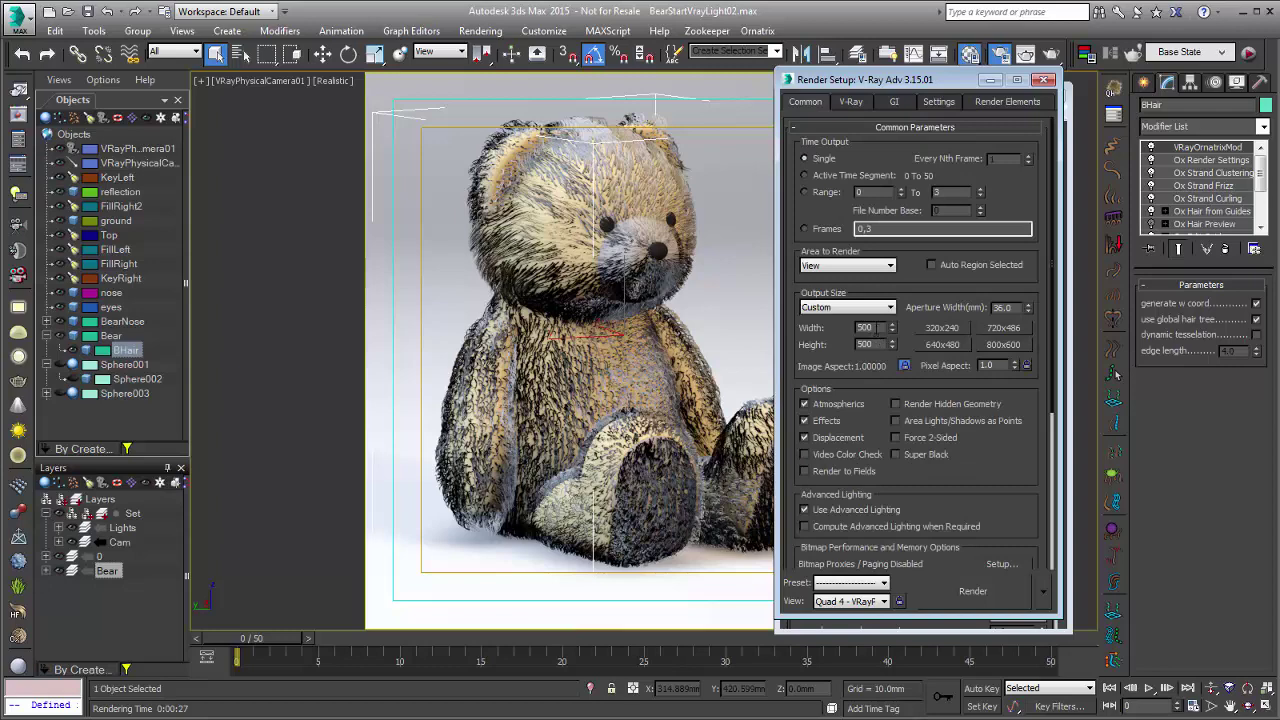
pyautogui.doubleClick(866, 327)
pyautogui.write('800')
pyautogui.press('Tab')
# - Set Hair Count Render to 120000 in Ox Hair from Guides
pyautogui.click(1208, 249)
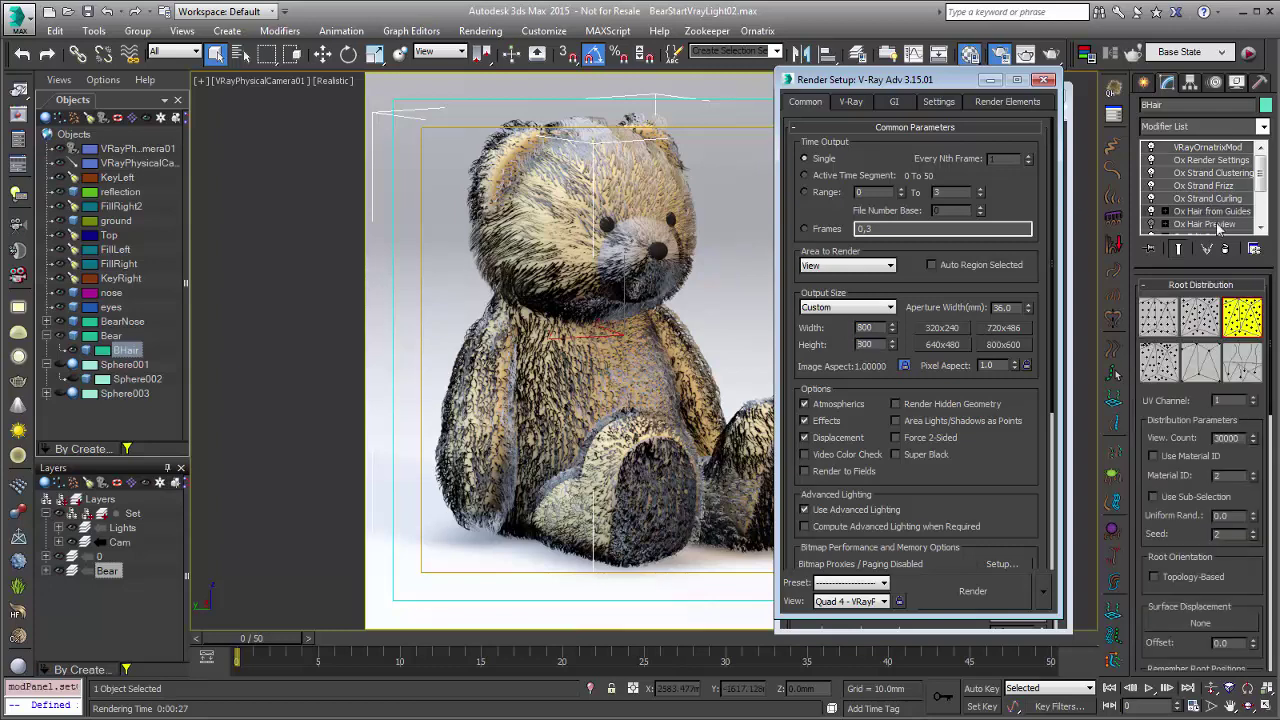
pyautogui.scroll(-5, 1189, 433)
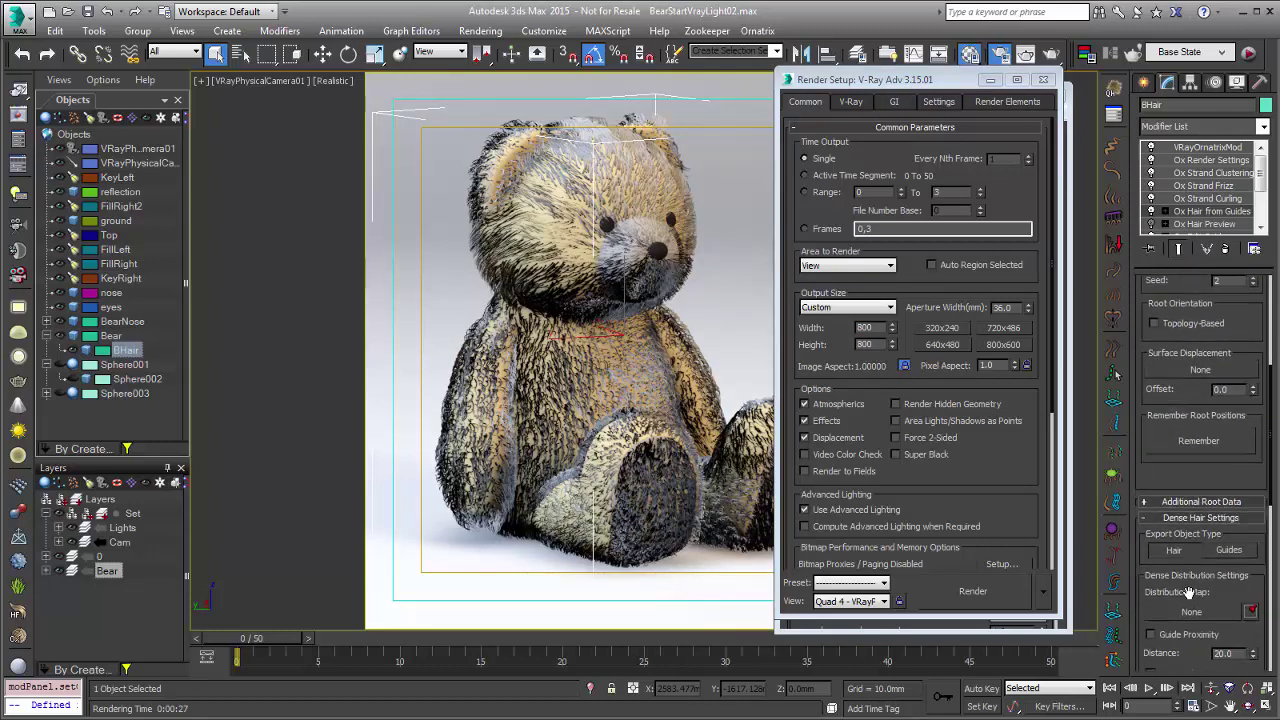
pyautogui.scroll(-6, 1188, 592)
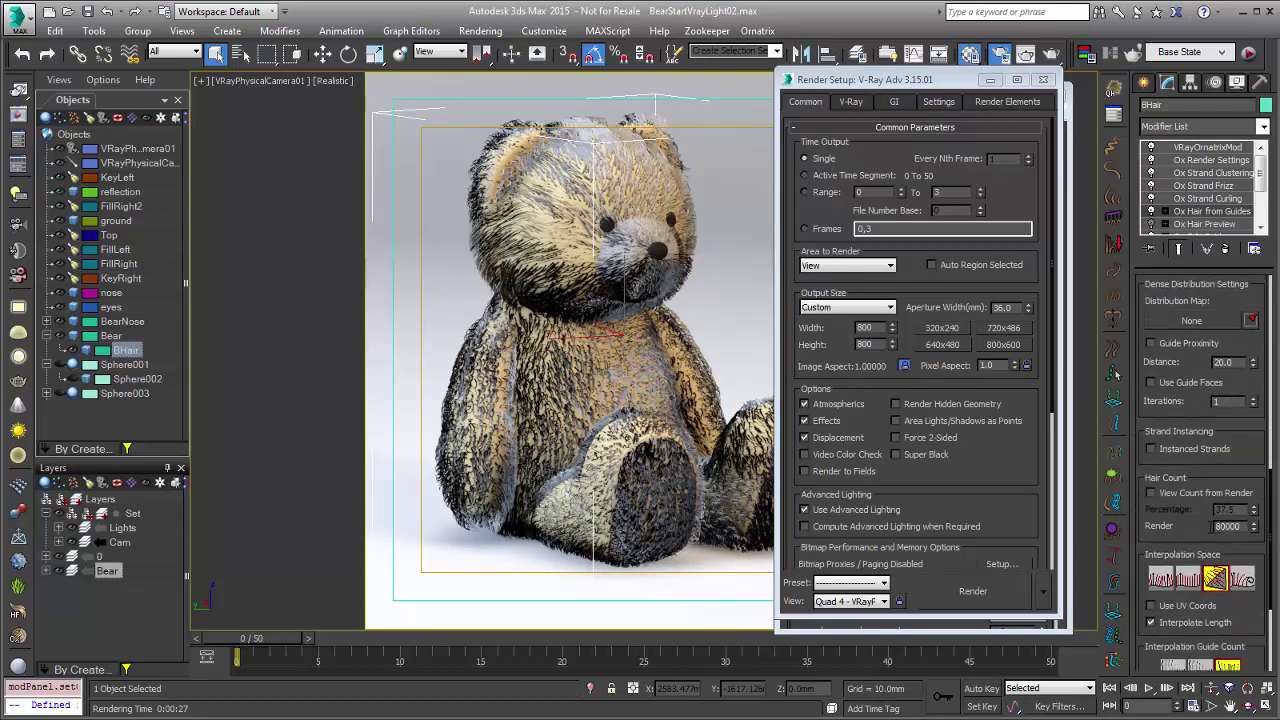
pyautogui.write('120000')
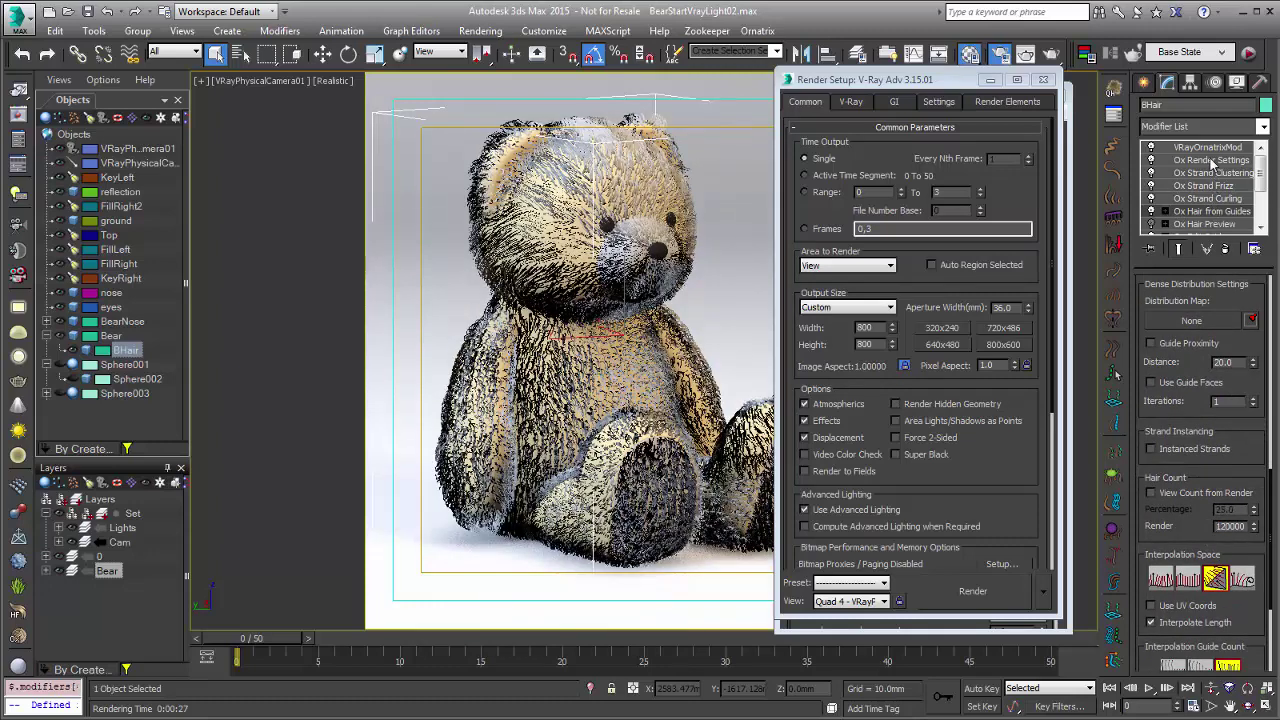
# - Set the Ox Render Settings Global Radius to 0.5
pyautogui.click(1211, 160)
pyautogui.click(1221, 340)
pyautogui.write('0.5')
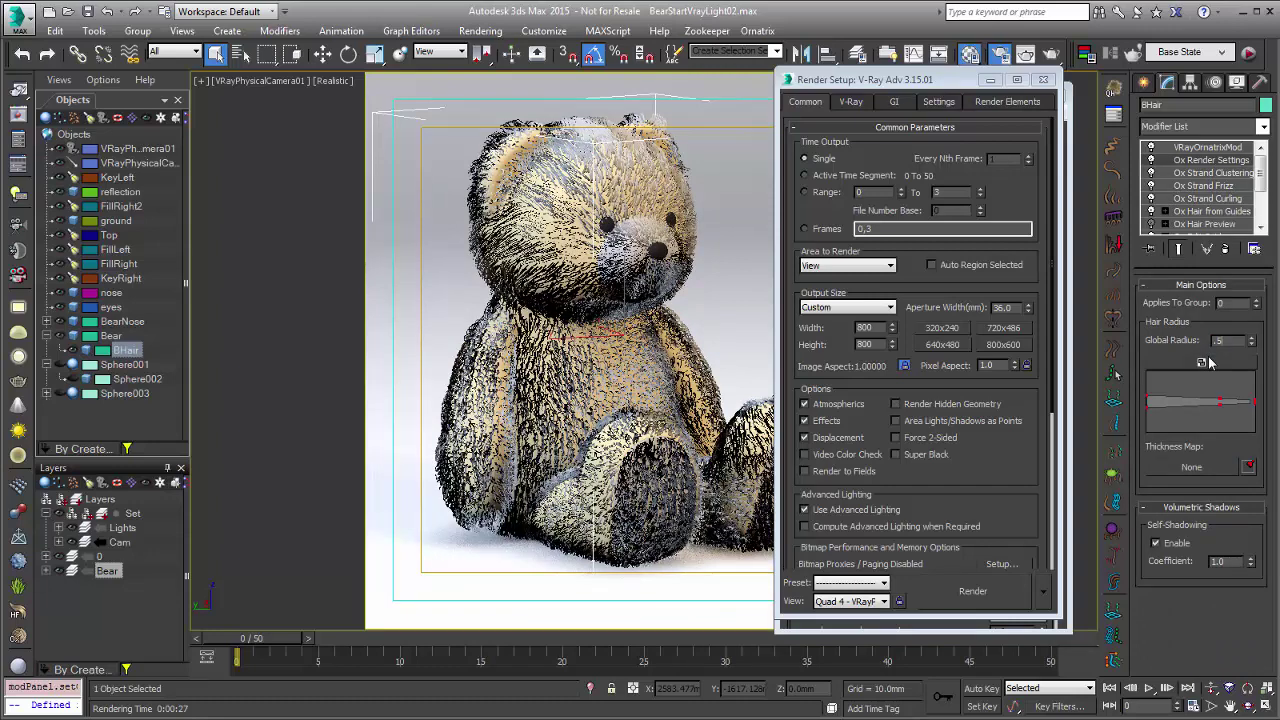
pyautogui.press('Return')
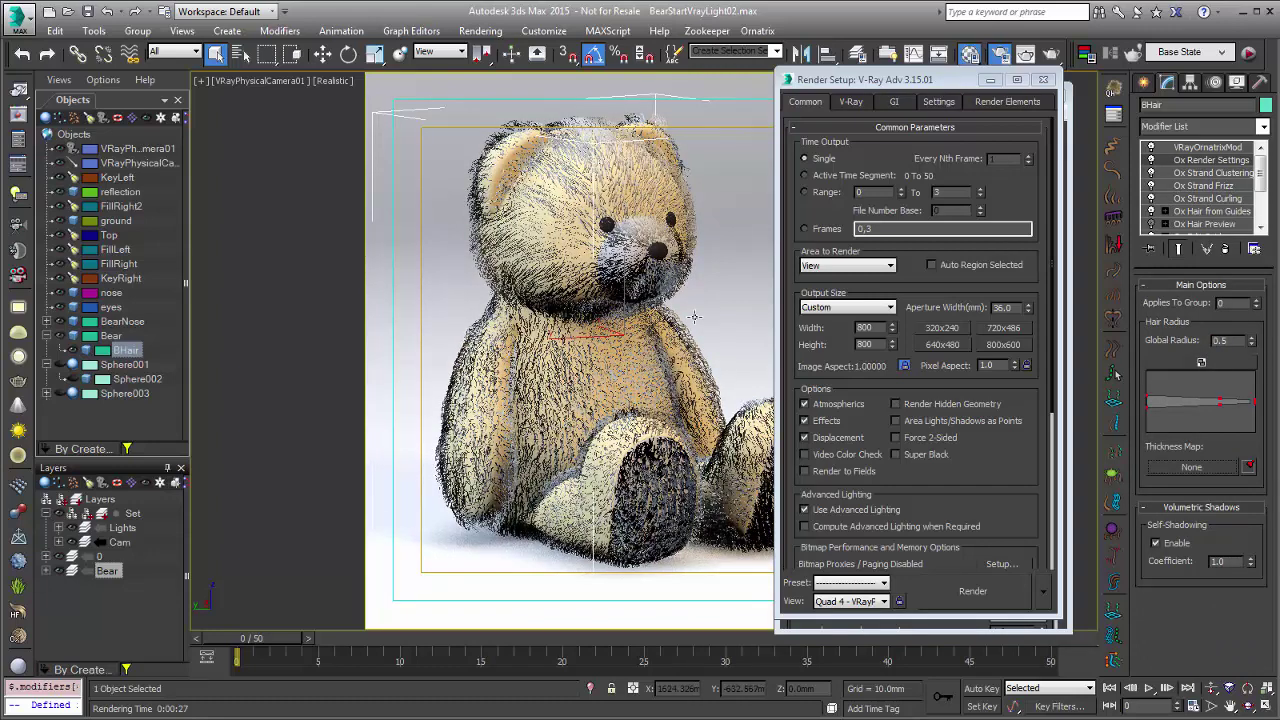
# - Render the bear at 800 × 800 and zoom in and out to inspect the denser, finer fur
pyautogui.click(972, 591)
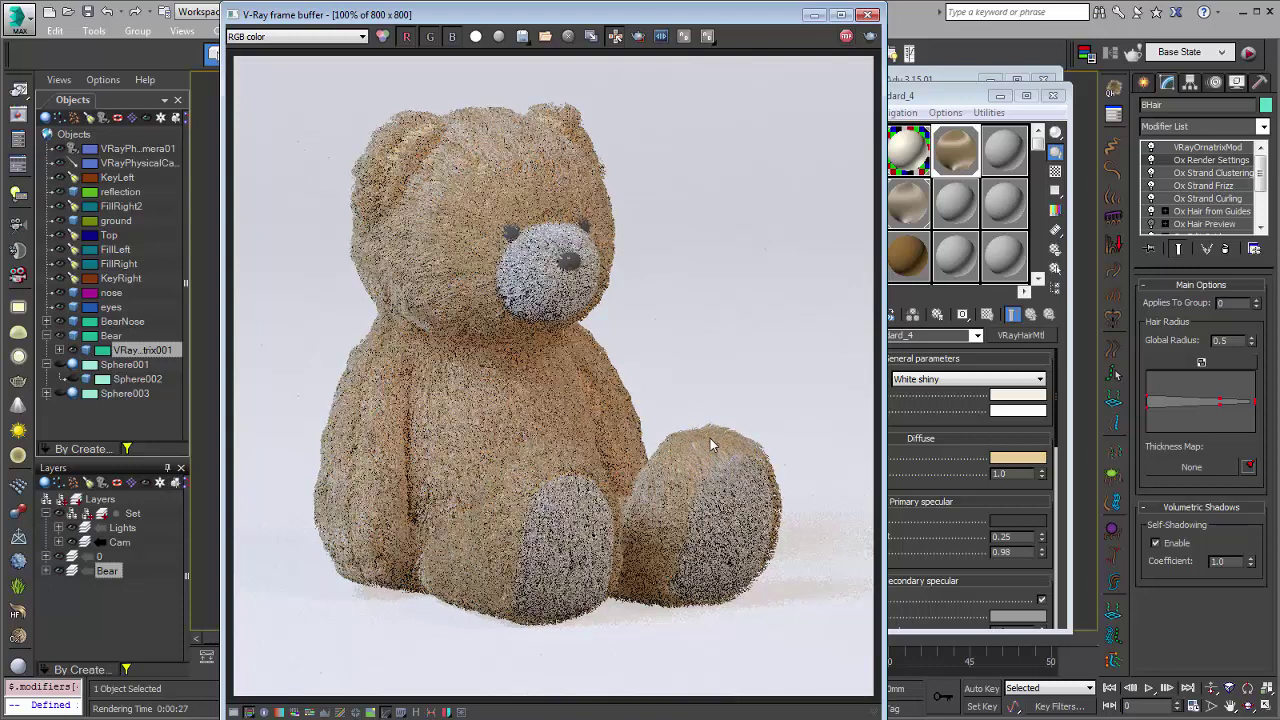
pyautogui.scroll(2, 710, 438)
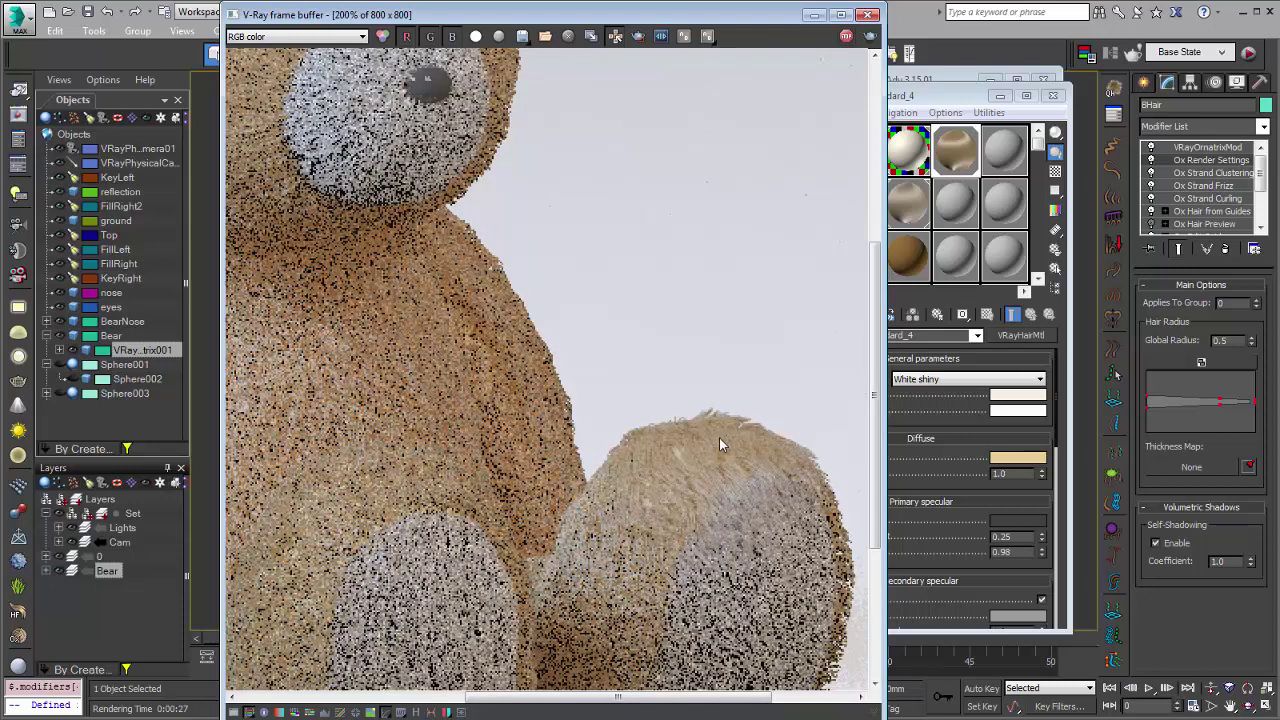
pyautogui.scroll(-2, 718, 440)
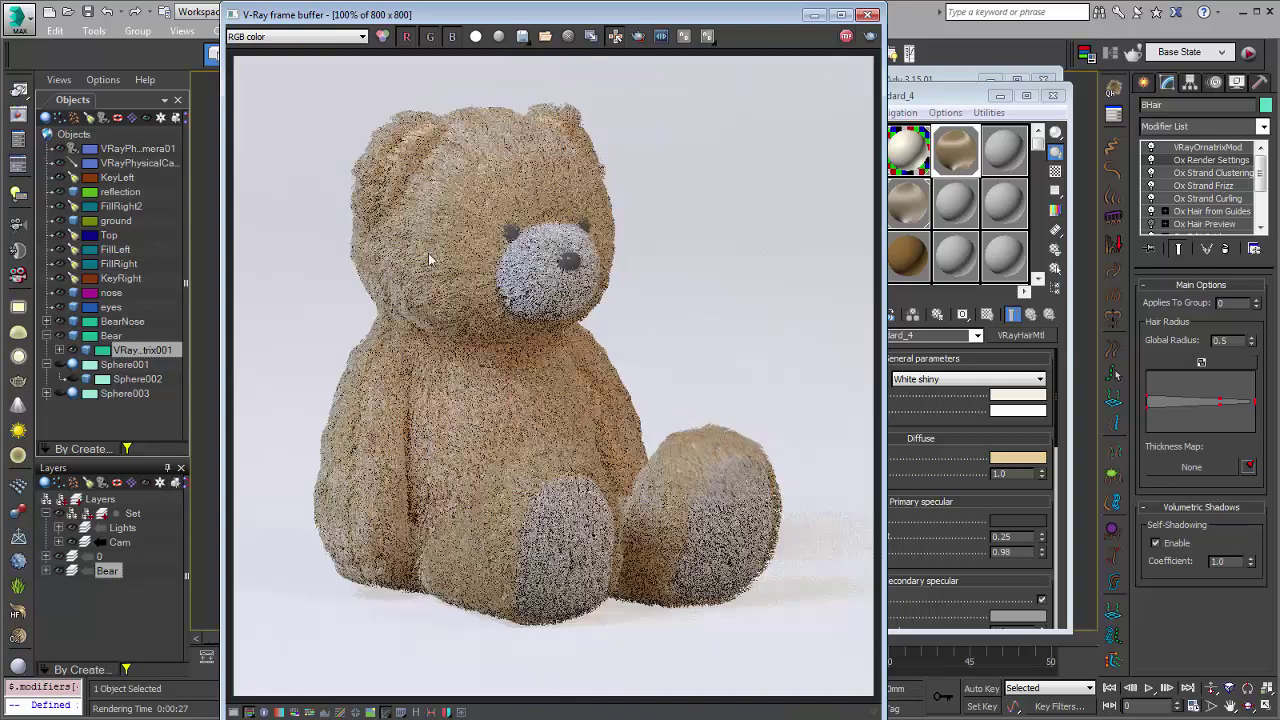
pyautogui.scroll(2, 431, 255)
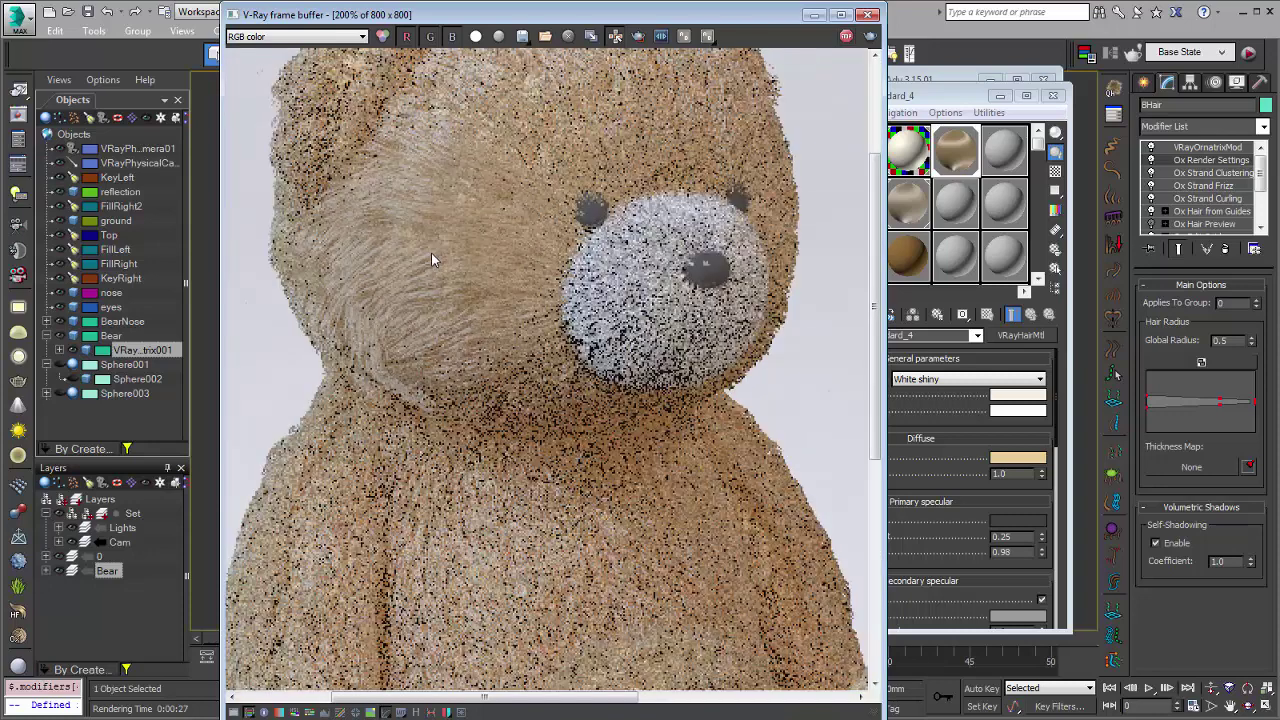
pyautogui.scroll(-2, 431, 260)
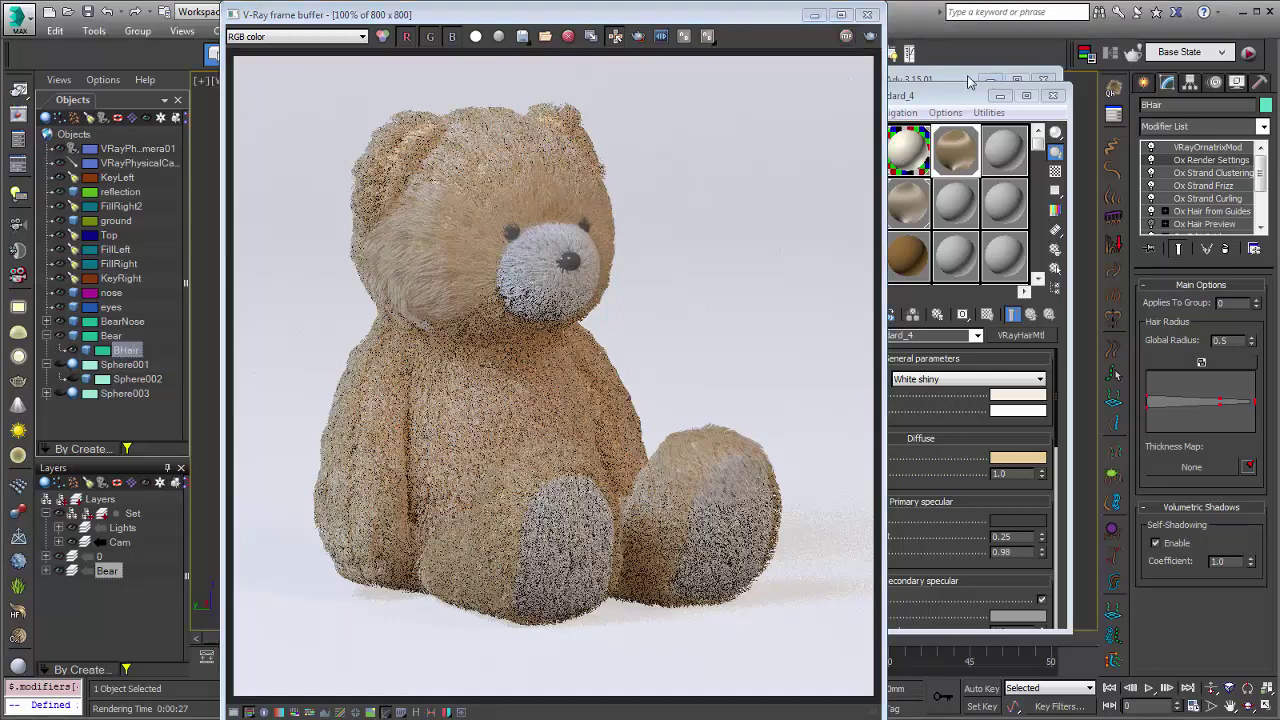
# - Set the Progressive sampler render time to 10.0 minutes and start a new 800 × 800 render
pyautogui.click(967, 82)
pyautogui.click(851, 101)
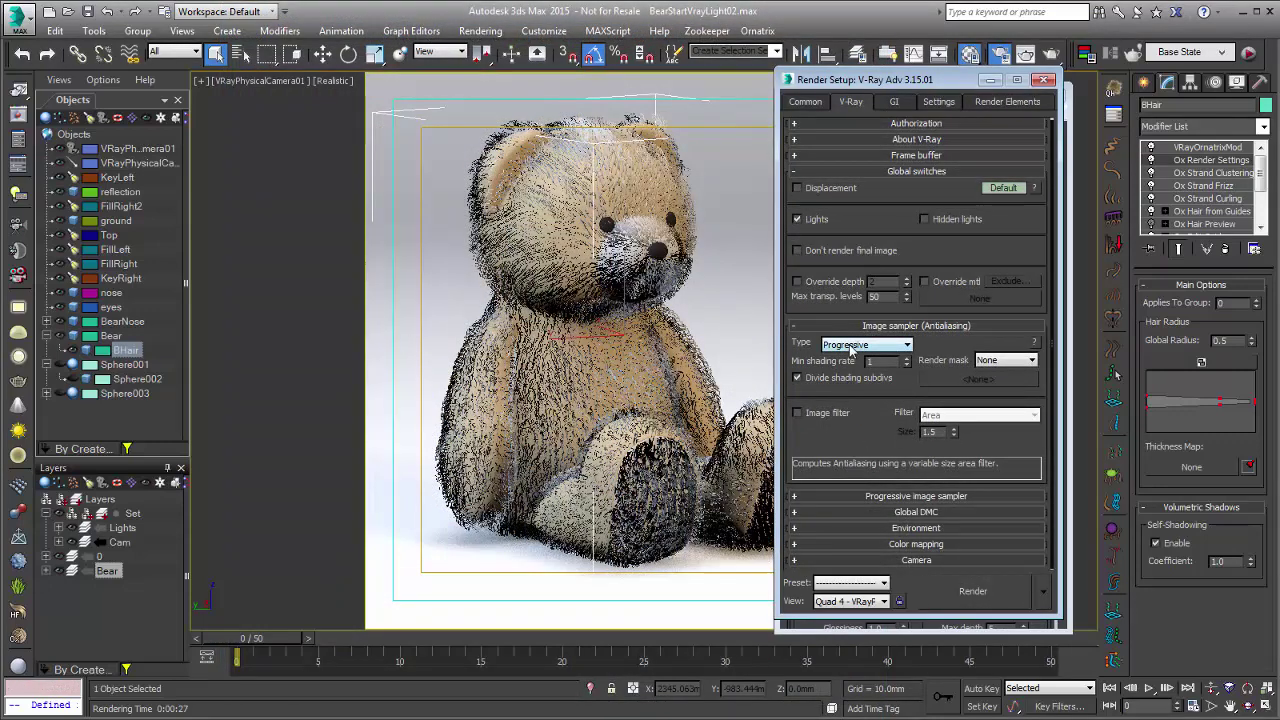
pyautogui.click(851, 346)
pyautogui.click(855, 348)
pyautogui.click(851, 496)
pyautogui.scroll(-2, 880, 462)
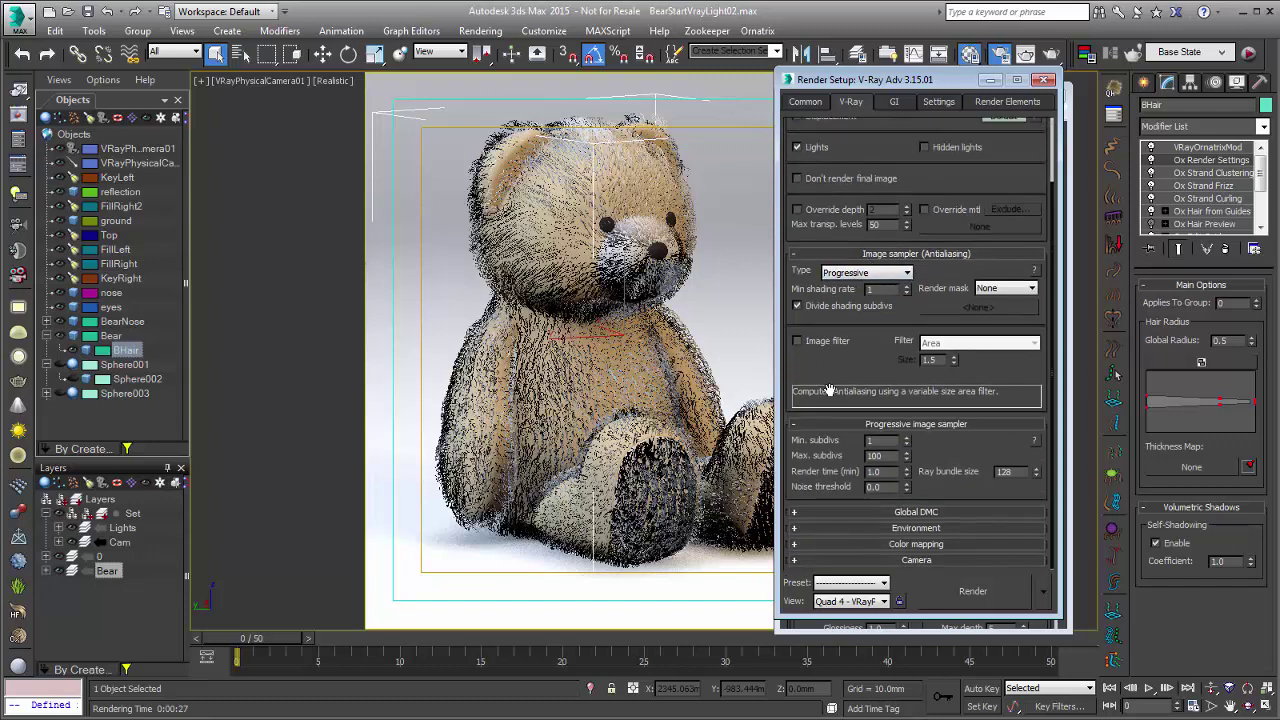
pyautogui.doubleClick(876, 456)
pyautogui.click(876, 472)
pyautogui.write('0')
pyautogui.press('Tab')
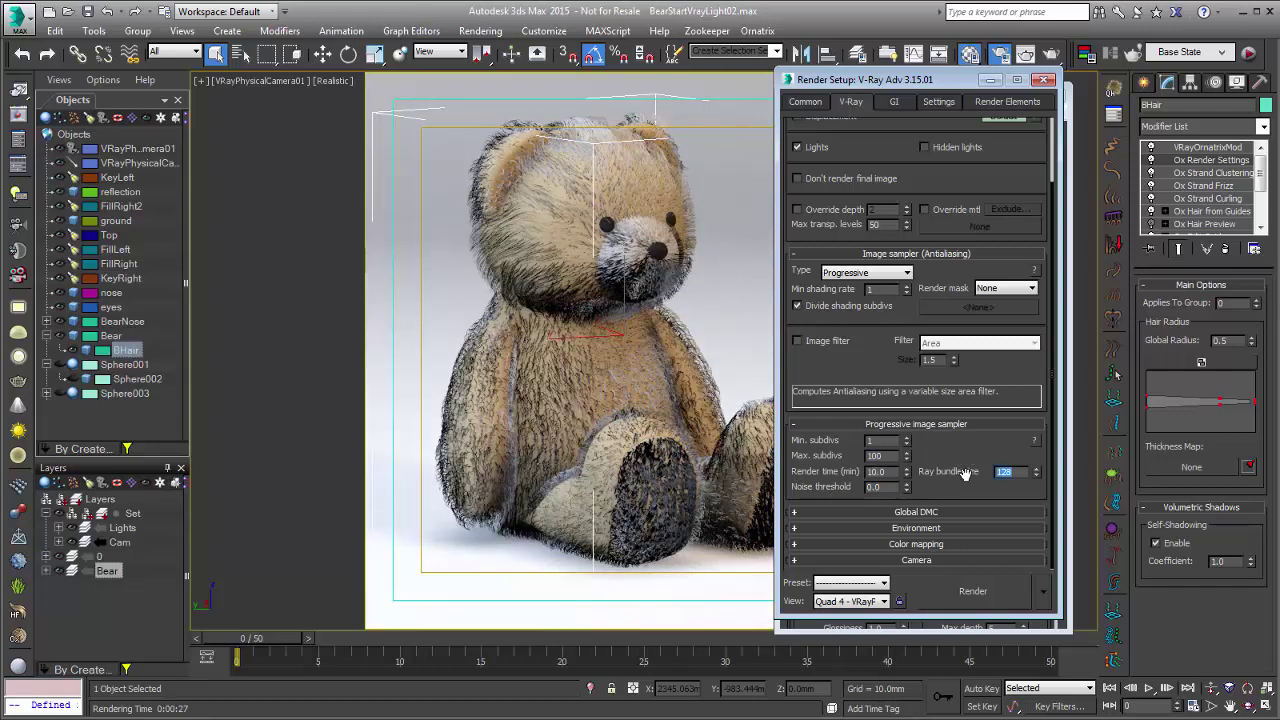
pyautogui.click(972, 591)
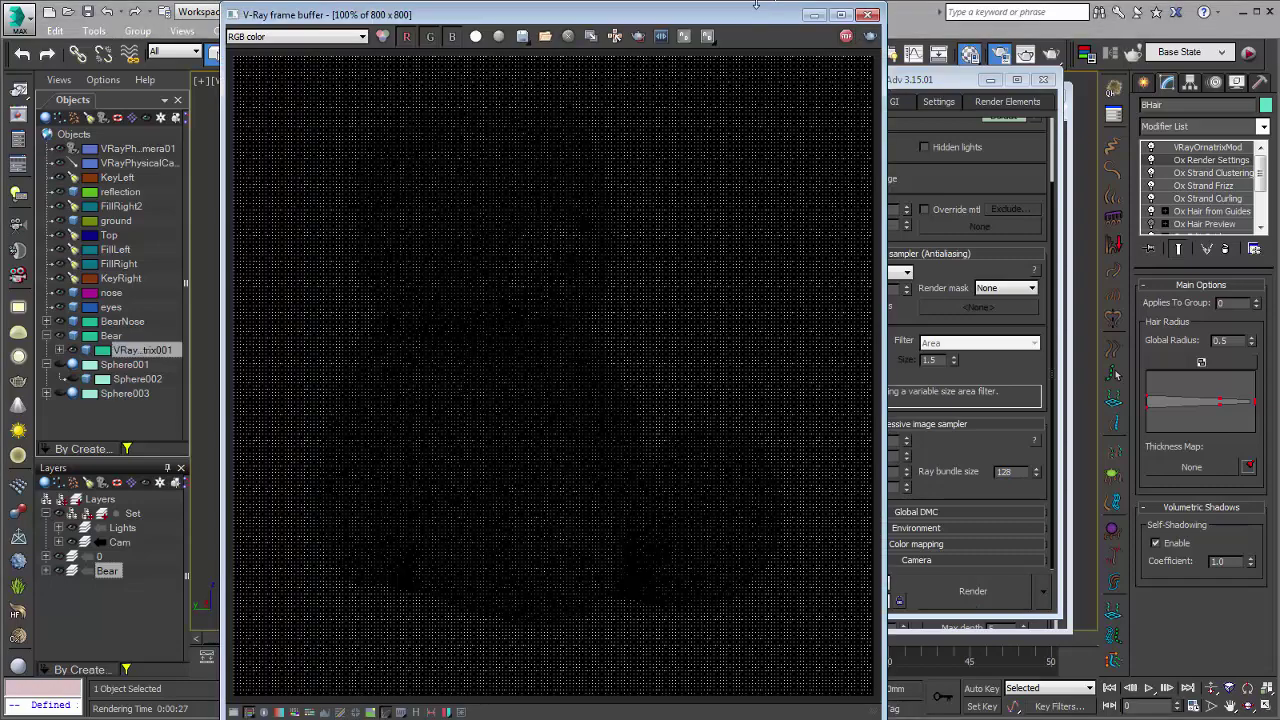